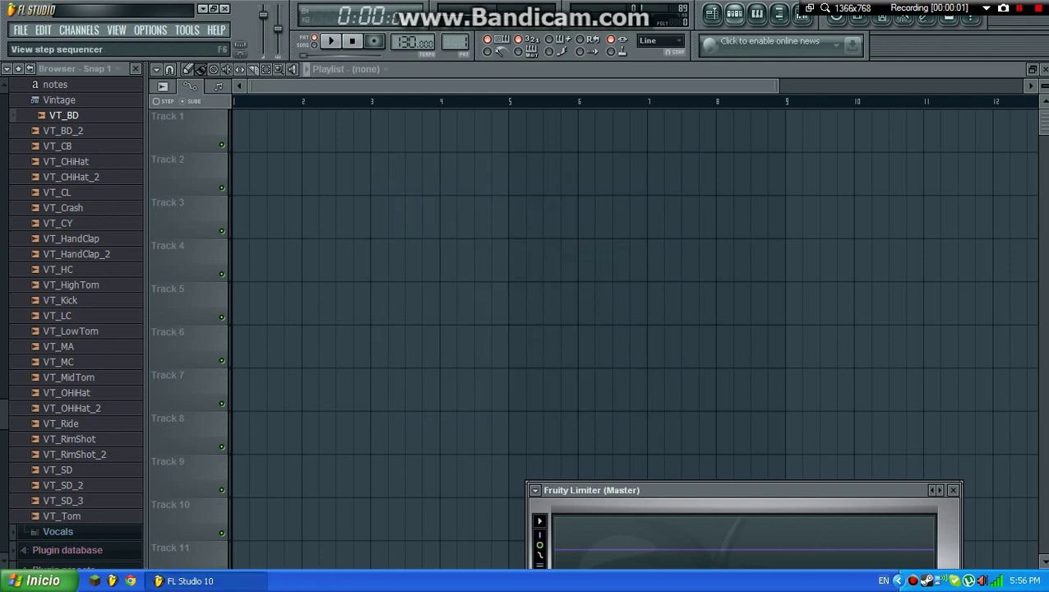
Insert a 3x Osc synth channel at the Snare channel in Pattern 1
{"action": "left_click", "coordinate": [711, 14]}
{"action": "right_click", "coordinate": [354, 329]}
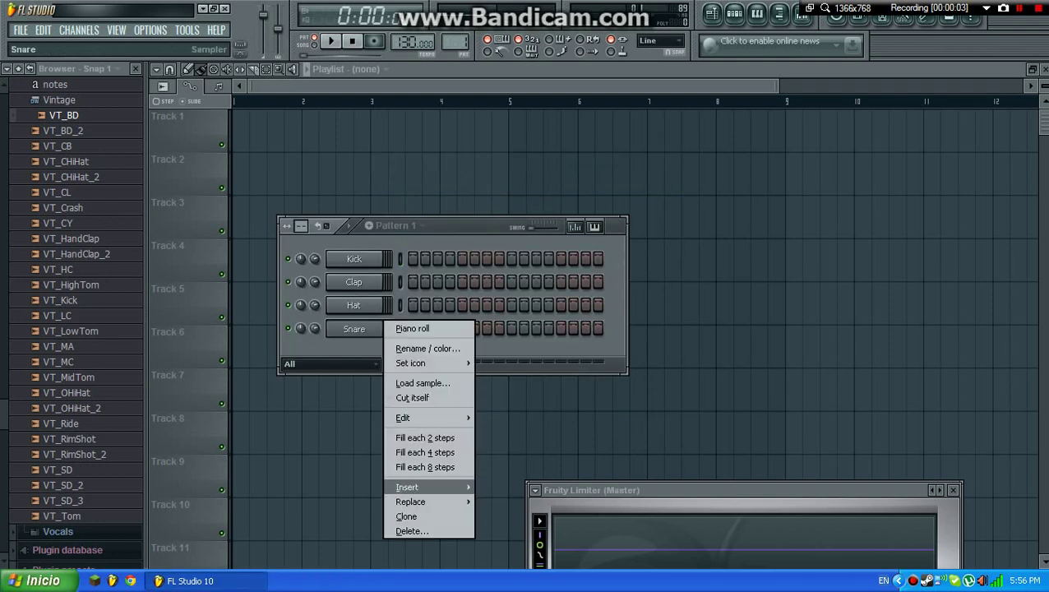
{"action": "left_click", "coordinate": [501, 185]}
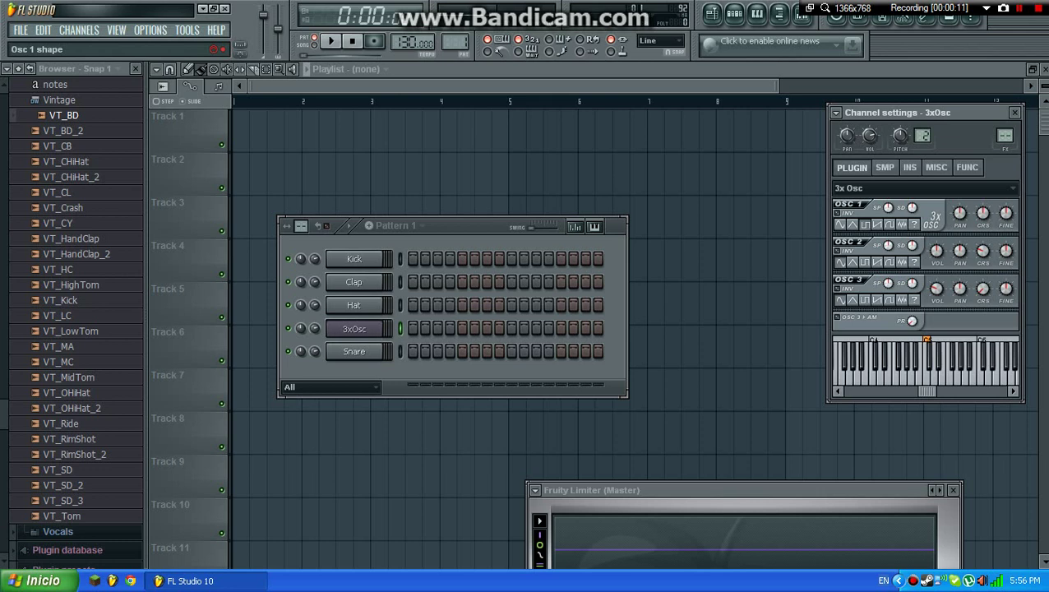
Audition several notes, including a higher one, on the new 3x Osc keyboard
{"action": "left_click", "coordinate": [926, 361]}
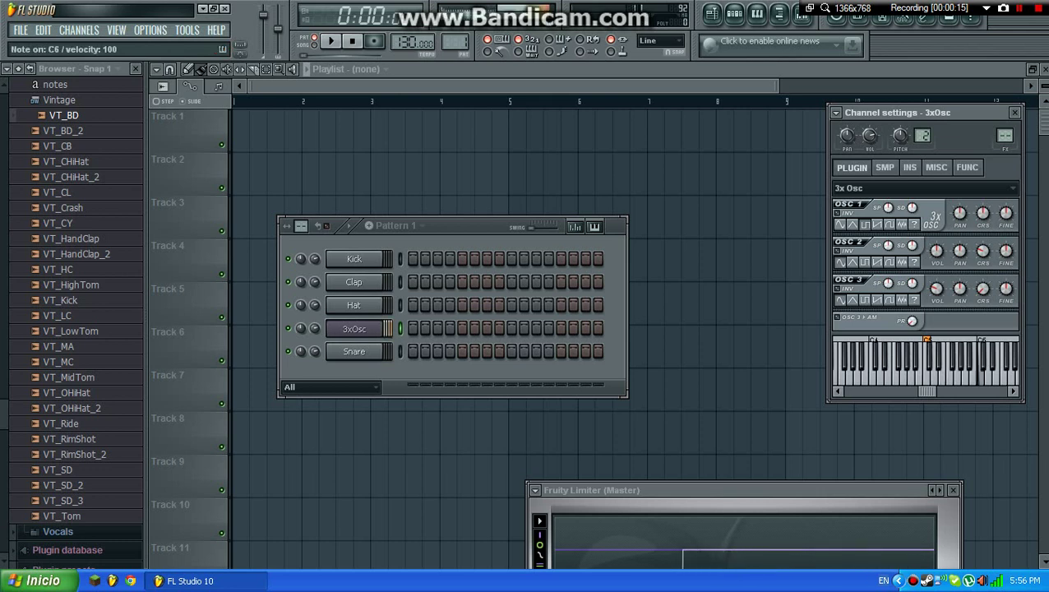
{"action": "left_click", "coordinate": [993, 366]}
{"action": "left_click", "coordinate": [929, 366]}
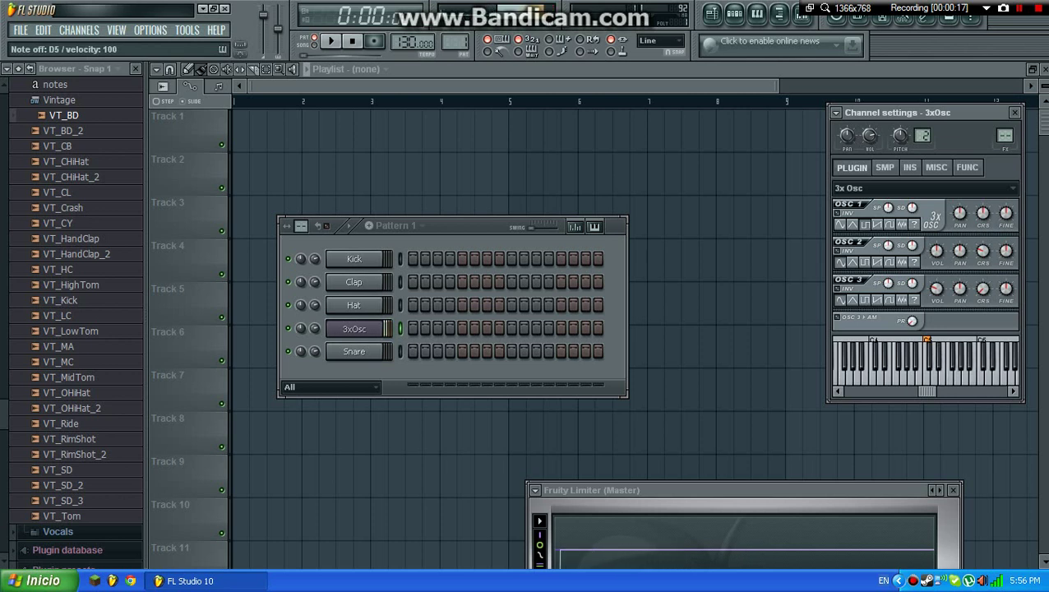
{"action": "left_click", "coordinate": [924, 366]}
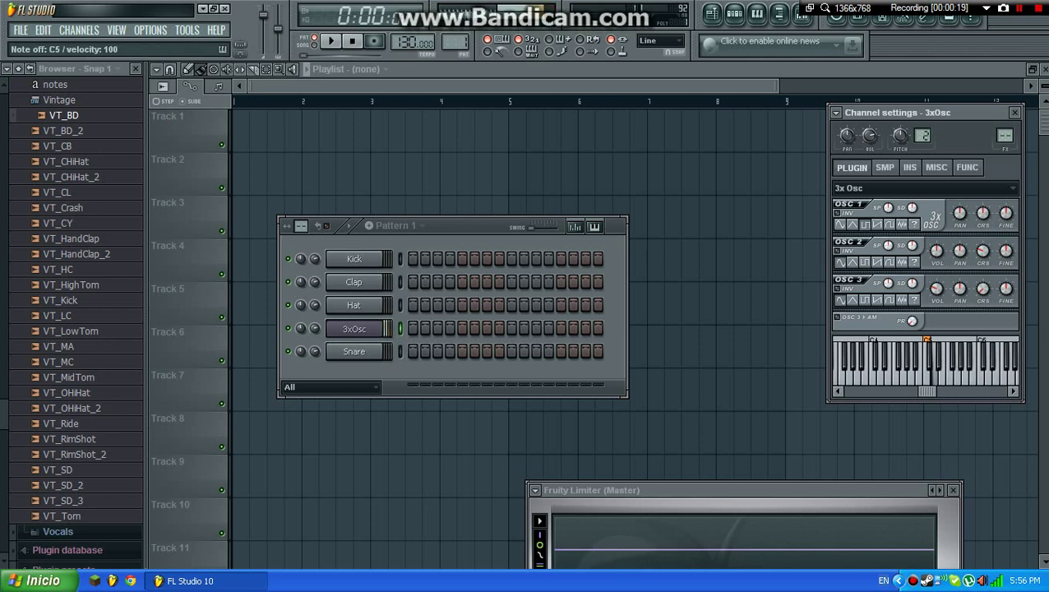
{"action": "left_click", "coordinate": [938, 366]}
{"action": "left_click", "coordinate": [928, 366]}
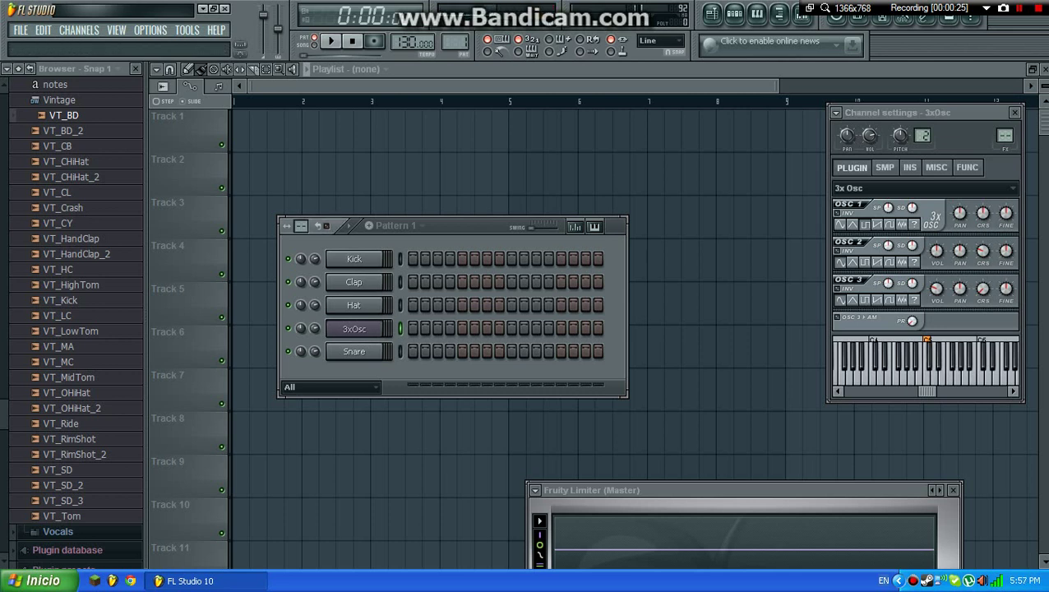
Open the 3xOsc piano roll, draw G4, A#4, C5, C#5, D#5 and play them
{"action": "right_click", "coordinate": [354, 328]}
{"action": "left_click", "coordinate": [412, 326]}
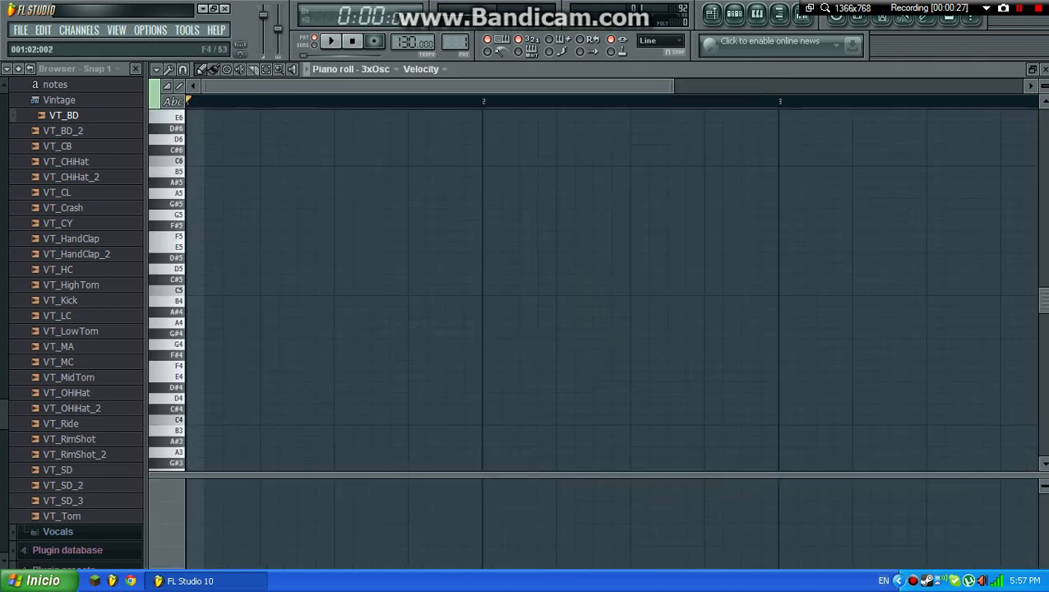
{"action": "left_click", "coordinate": [193, 344]}
{"action": "left_click", "coordinate": [226, 311]}
{"action": "left_click", "coordinate": [263, 289]}
{"action": "left_click", "coordinate": [300, 280]}
{"action": "left_click", "coordinate": [337, 257]}
{"action": "key", "text": "space"}
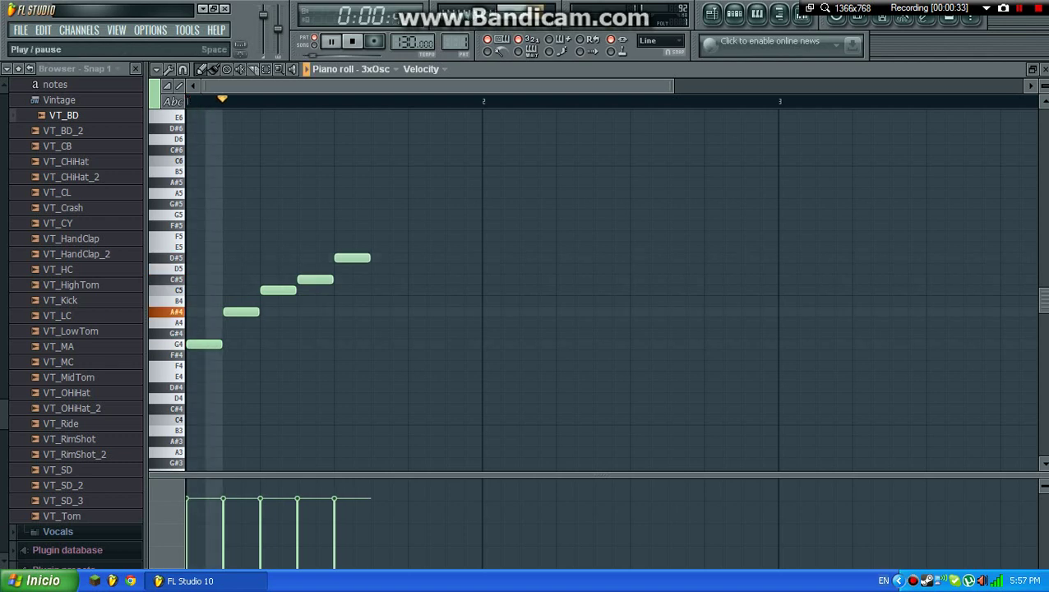
{"action": "key", "text": "space"}
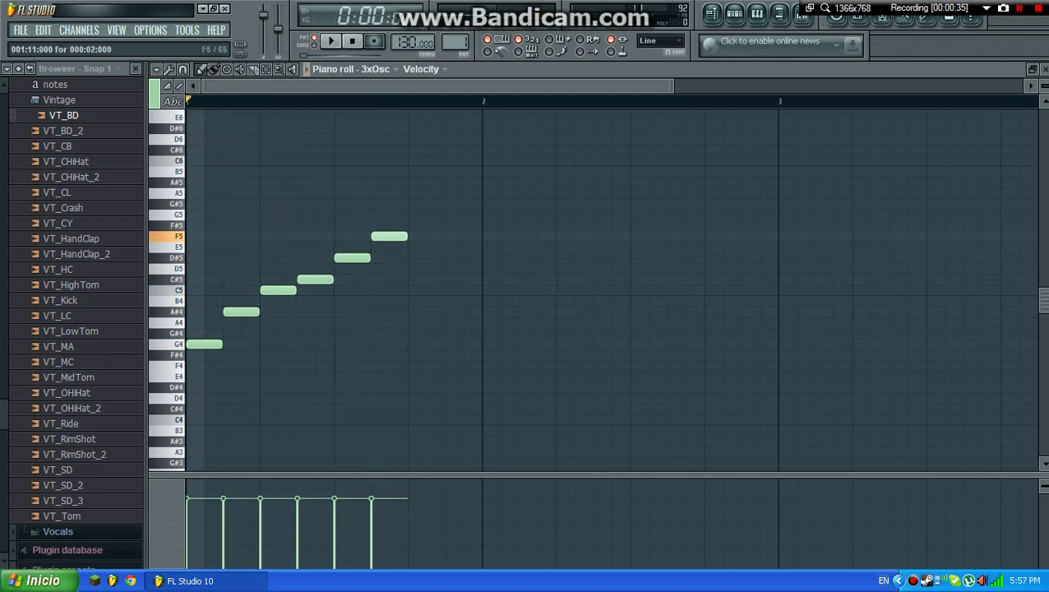
Extend the run with E5, F#5, G#5, play it, then erase the trial notes
{"action": "left_click_drag", "start_coordinate": [375, 236], "coordinate": [375, 247]}
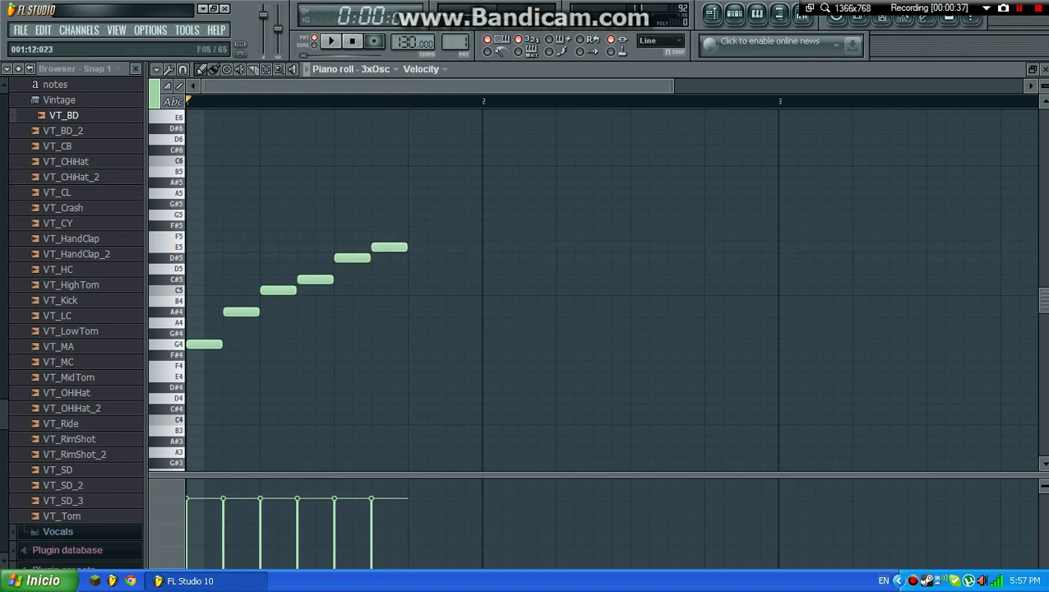
{"action": "left_click", "coordinate": [411, 224]}
{"action": "left_click", "coordinate": [448, 203]}
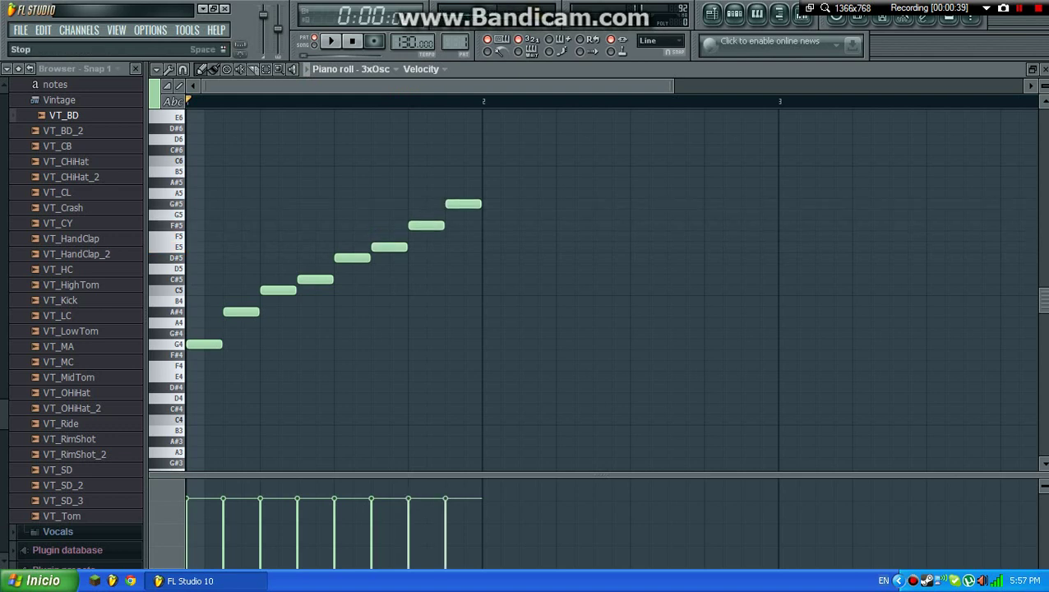
{"action": "key", "text": "space"}
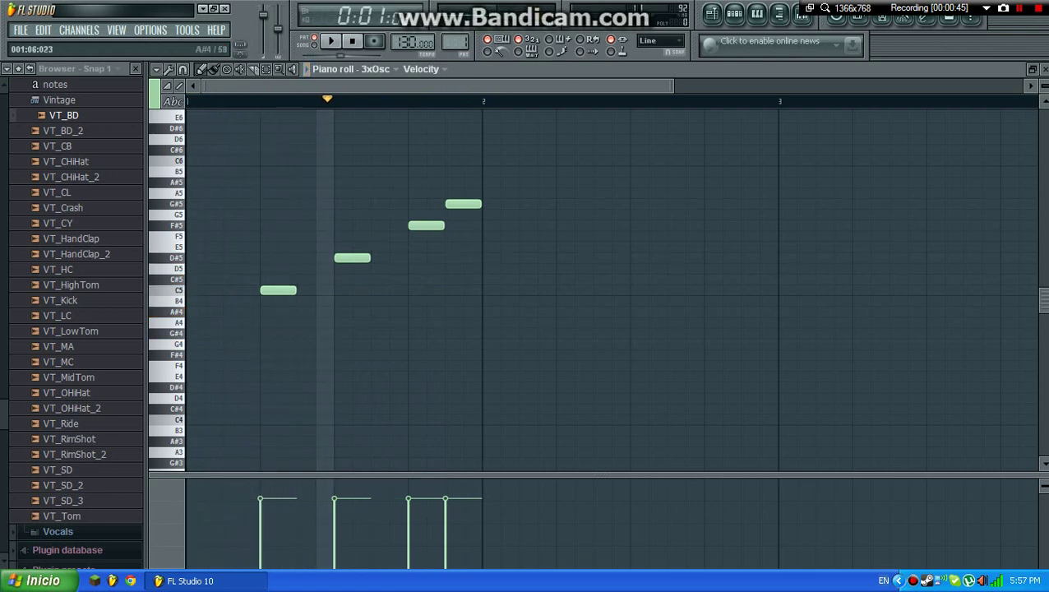
{"action": "right_click", "coordinate": [426, 226]}
{"action": "right_click", "coordinate": [463, 204]}
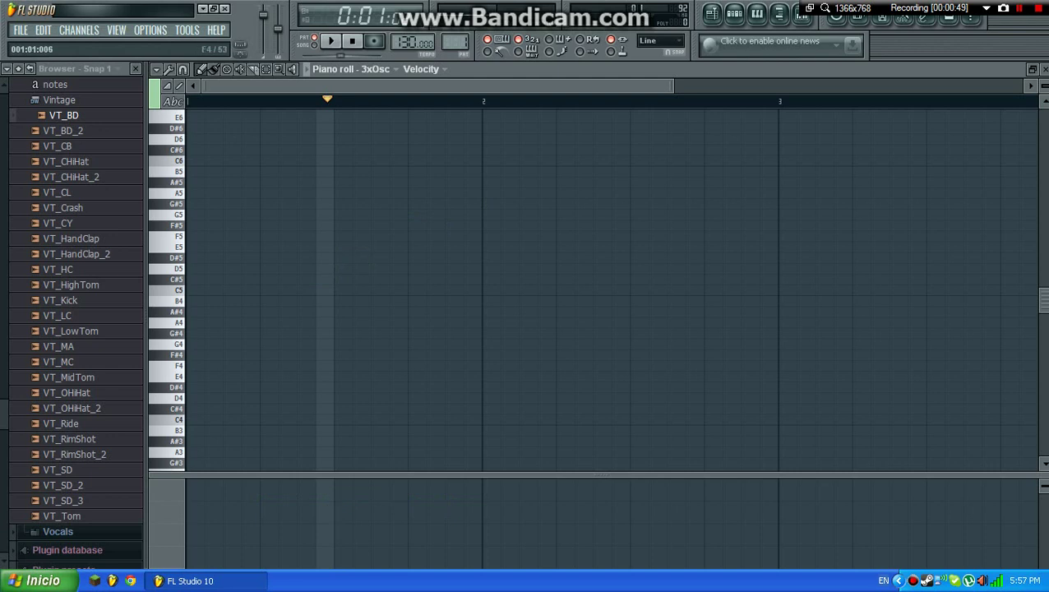
Draw the opening melody F4, A4, C5, A4, E4, A4, C5, D5 and play it
{"action": "left_click", "coordinate": [204, 366]}
{"action": "left_click", "coordinate": [241, 322]}
{"action": "left_click", "coordinate": [278, 289]}
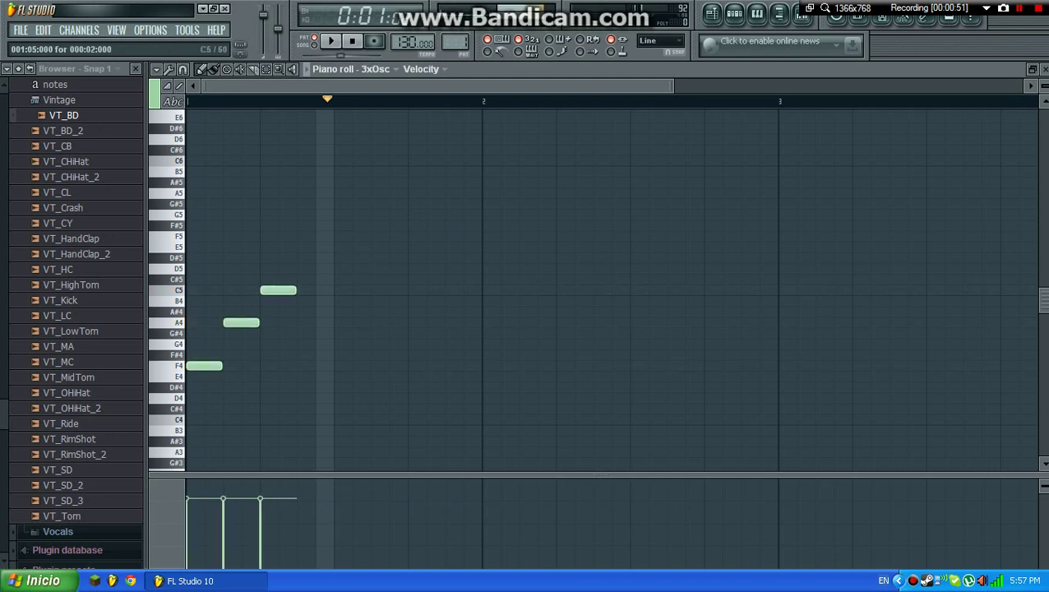
{"action": "left_click", "coordinate": [315, 323]}
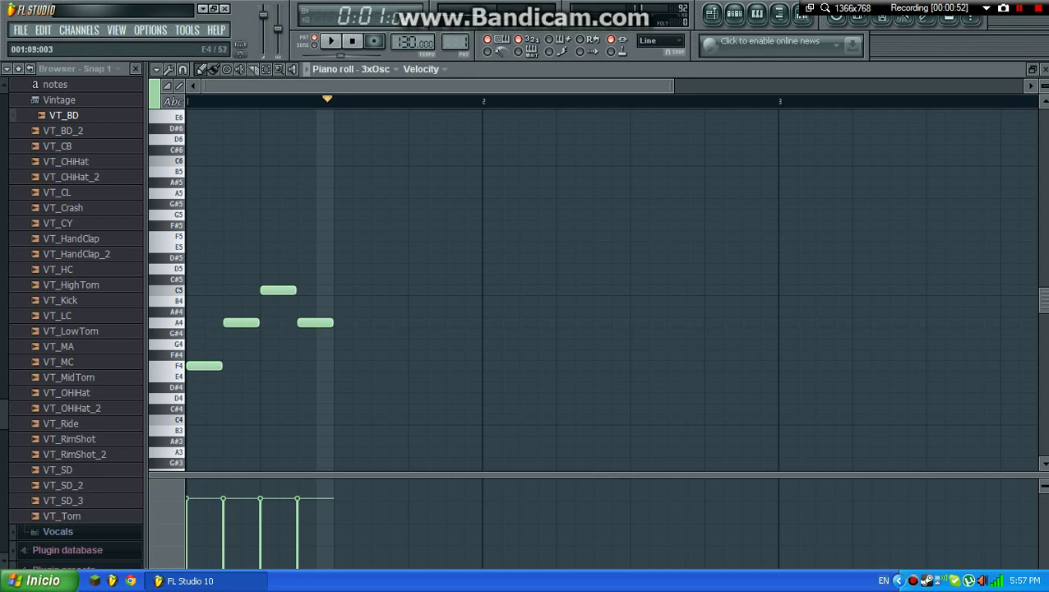
{"action": "left_click", "coordinate": [352, 377]}
{"action": "left_click", "coordinate": [388, 322]}
{"action": "left_click", "coordinate": [426, 290]}
{"action": "left_click", "coordinate": [463, 268]}
{"action": "key", "text": "space"}
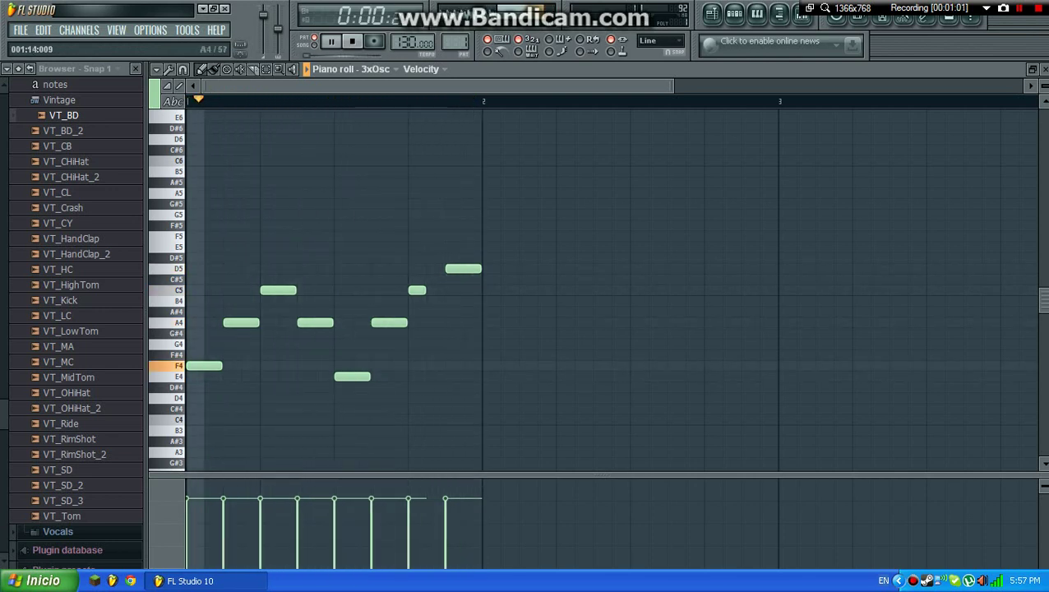
Add an A4, then a higher note lowered a semitone near bar 2, and pause
{"action": "left_click", "coordinate": [436, 322]}
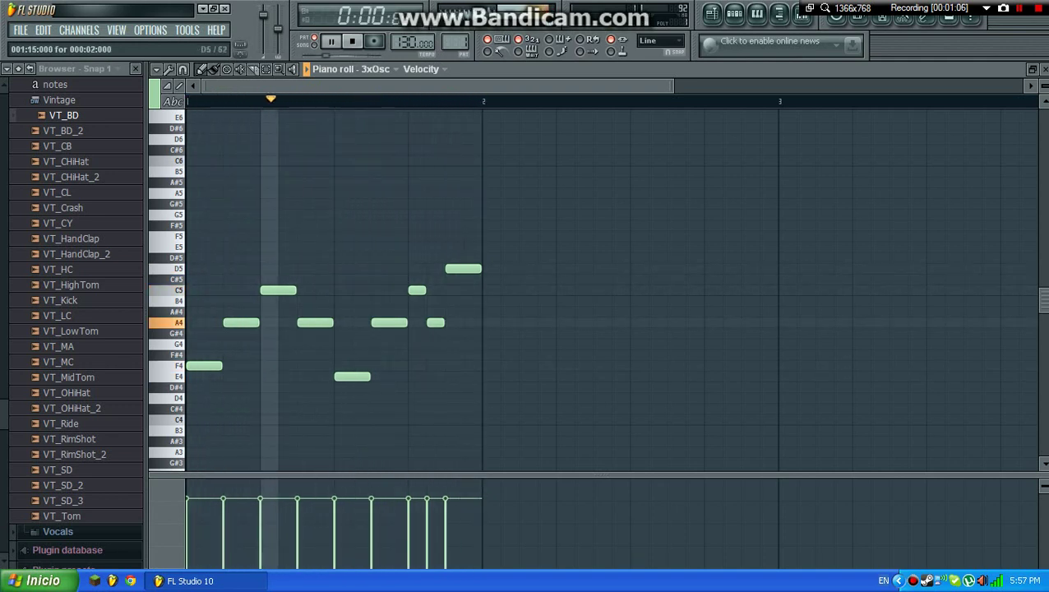
{"action": "left_click", "coordinate": [473, 236]}
{"action": "left_click_drag", "start_coordinate": [473, 237], "coordinate": [473, 248]}
{"action": "key", "text": "space"}
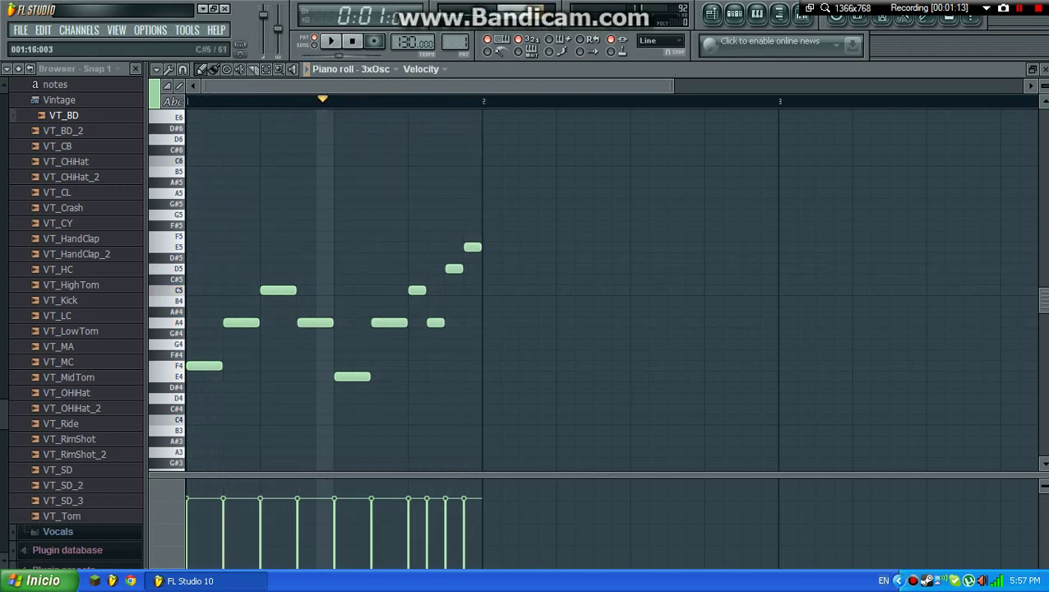
Draw D5, C5, B4, A4, G#4, G4, A4, D4, E4, F4, E4 and play the melody back
{"action": "left_click", "coordinate": [490, 268]}
{"action": "left_click", "coordinate": [526, 290]}
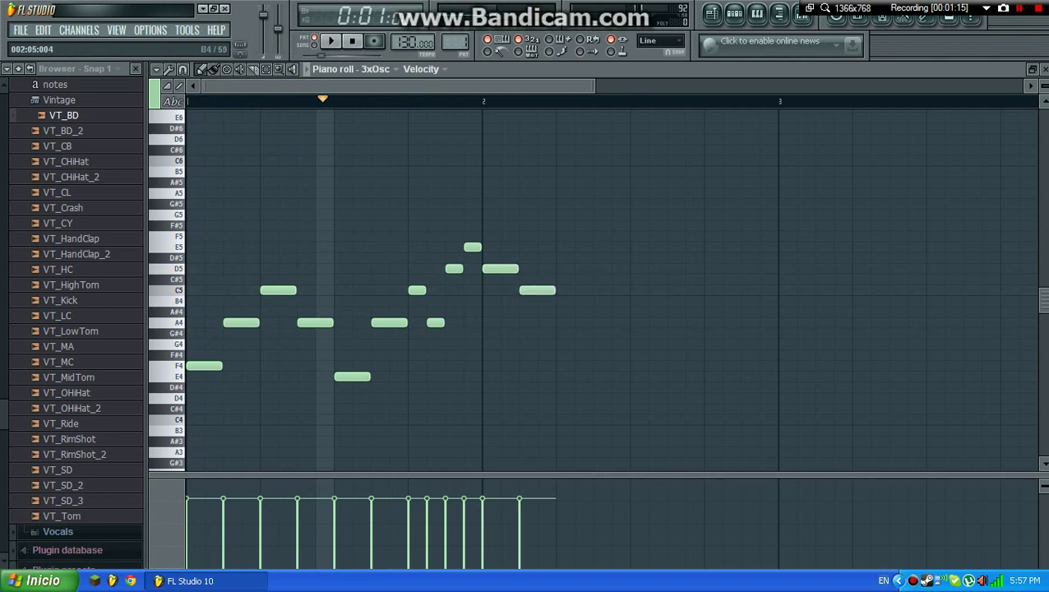
{"action": "left_click", "coordinate": [563, 301]}
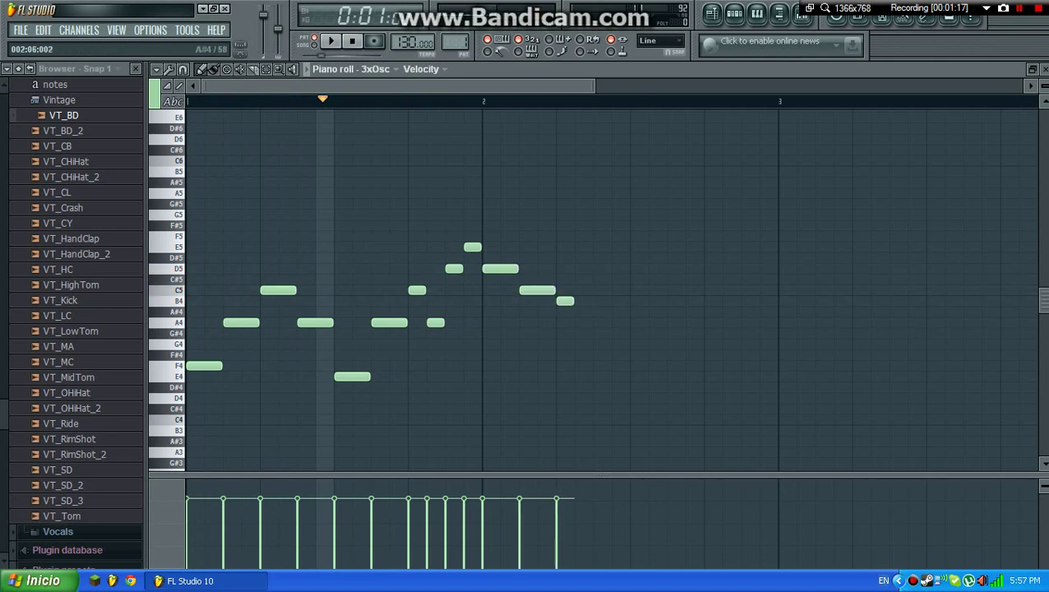
{"action": "left_click", "coordinate": [582, 322]}
{"action": "left_click", "coordinate": [600, 333]}
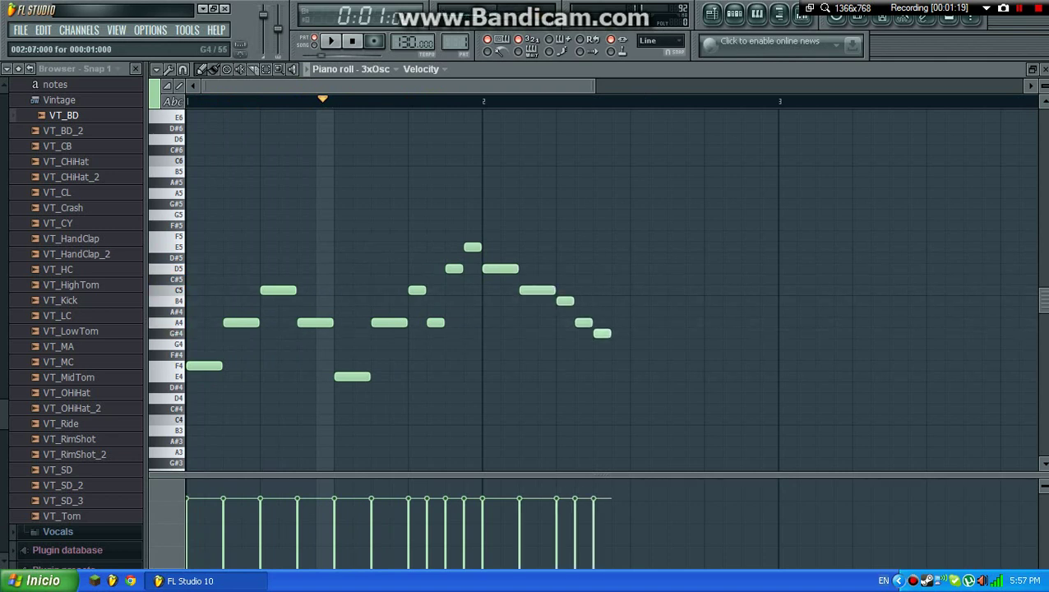
{"action": "left_click", "coordinate": [602, 343]}
{"action": "left_click", "coordinate": [621, 322]}
{"action": "left_click", "coordinate": [639, 398]}
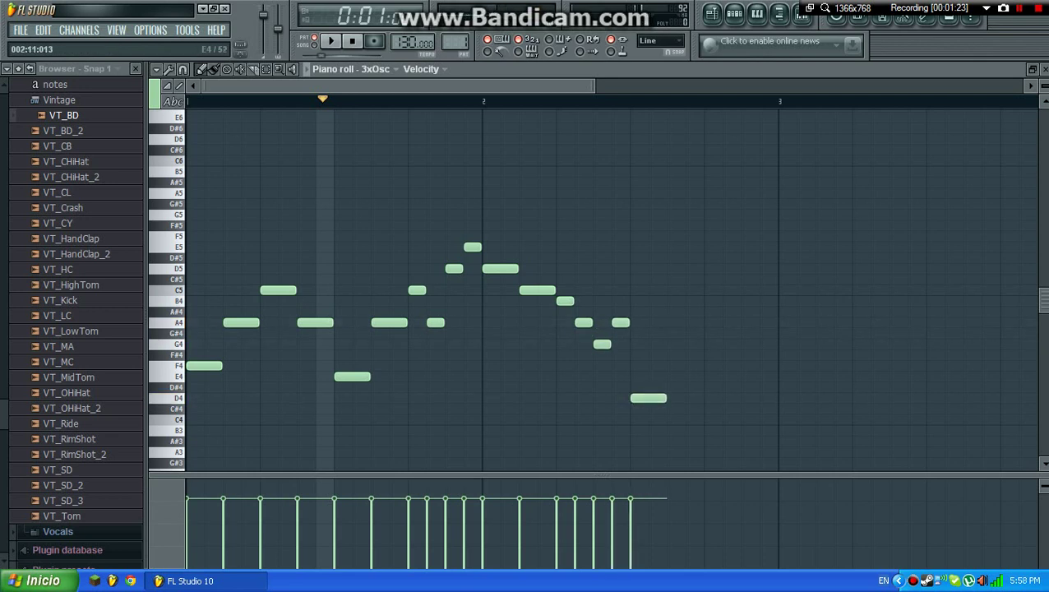
{"action": "left_click", "coordinate": [675, 377]}
{"action": "left_click", "coordinate": [711, 366]}
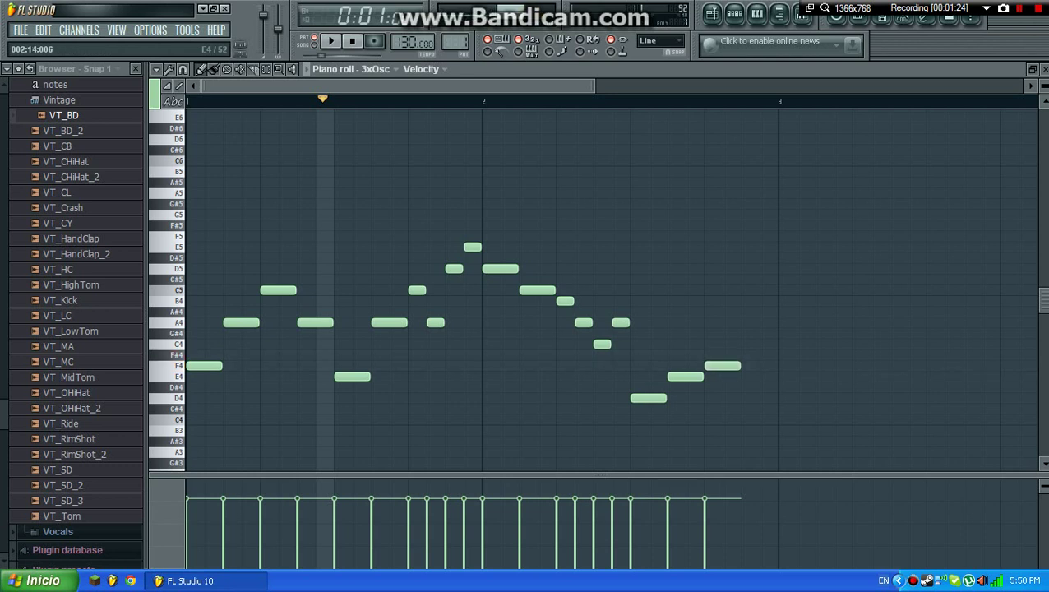
{"action": "left_click", "coordinate": [748, 377]}
{"action": "key", "text": "space"}
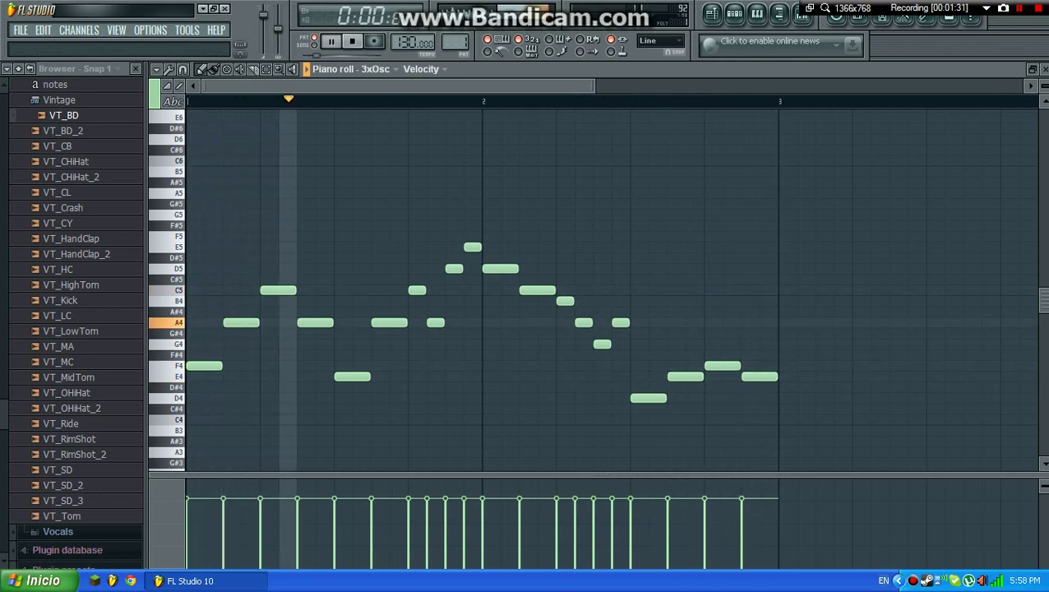
{"action": "key", "text": "space"}
{"action": "scroll", "coordinate": [576, 288], "scroll_direction": "down", "scroll_amount": 3}
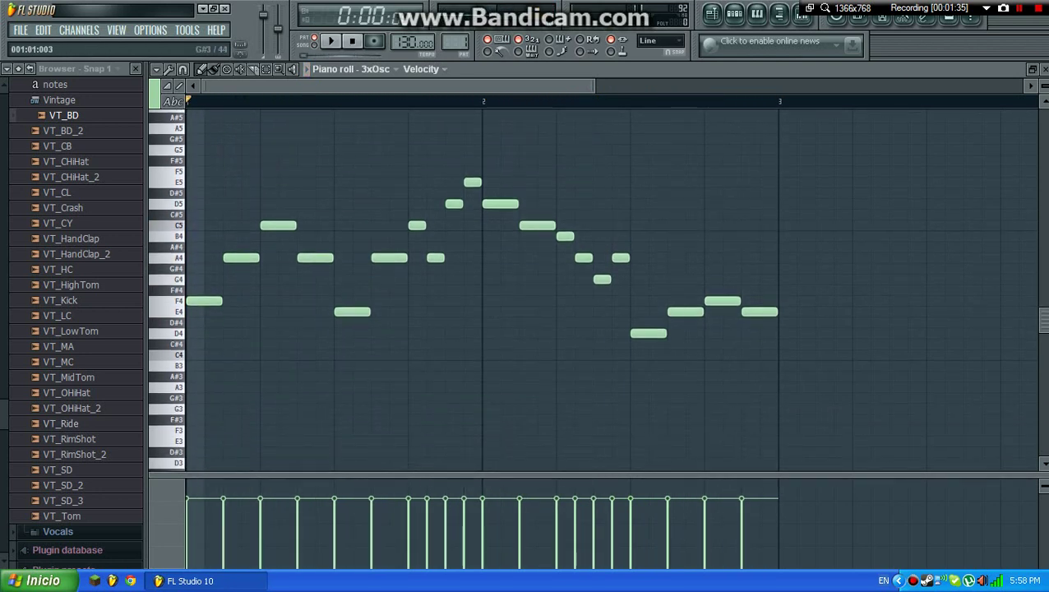
Draw a long F3 bass note, split it, and move the second half to E3
{"action": "mouse_move", "coordinate": [206, 387]}
{"action": "left_mouse_down"}
{"action": "mouse_move", "coordinate": [205, 429]}
{"action": "mouse_move", "coordinate": [482, 430]}
{"action": "left_mouse_up"}
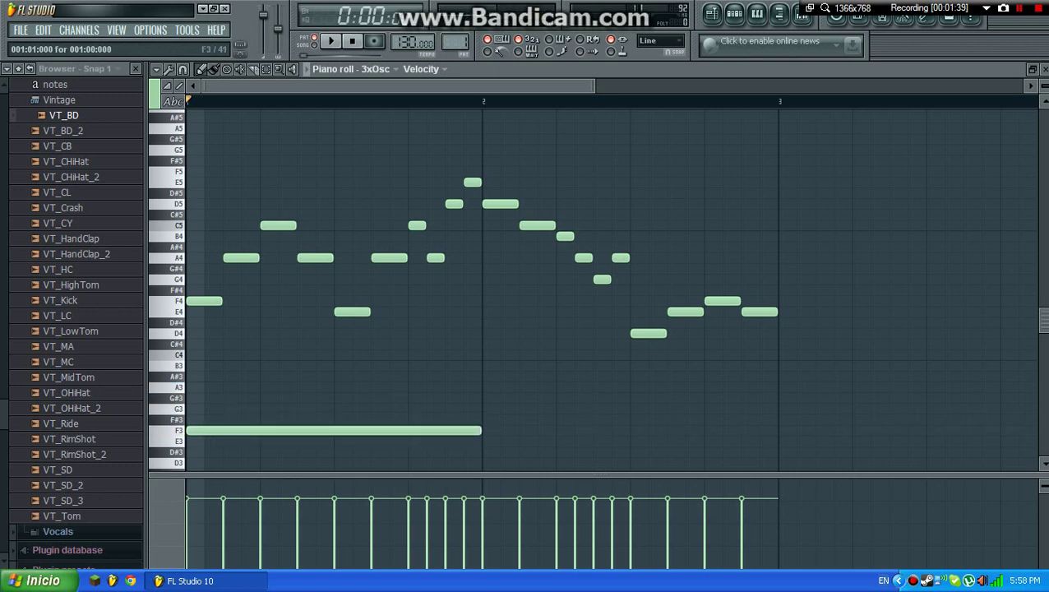
{"action": "left_click", "coordinate": [334, 429]}
{"action": "left_click_drag", "start_coordinate": [403, 429], "coordinate": [403, 441]}
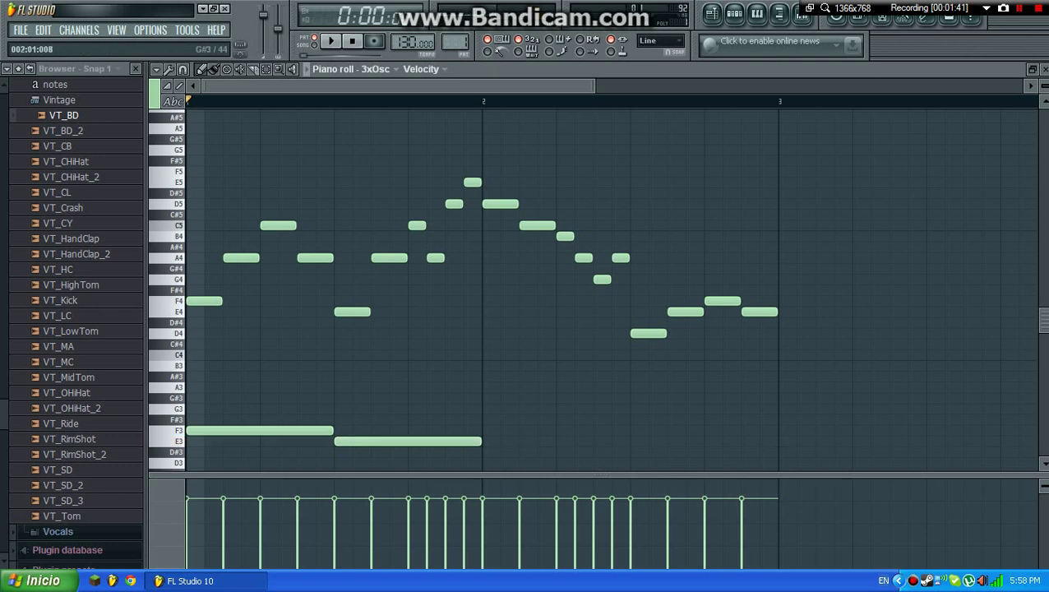
{"action": "key", "text": "space"}
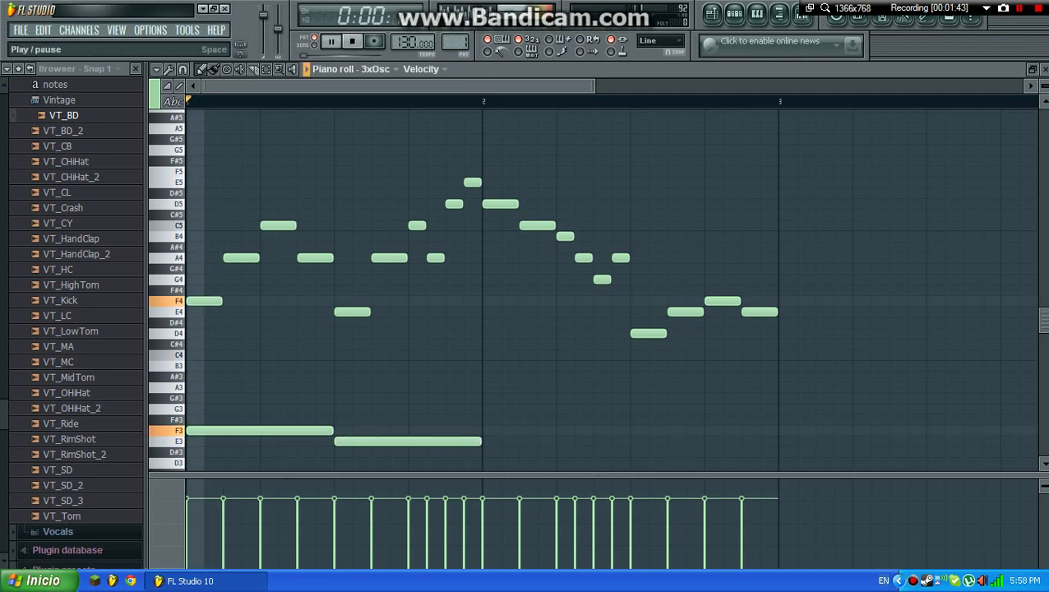
{"action": "key", "text": "space"}
Add long A3, E3 and D3 bass notes and a short closing E3, then play back
{"action": "left_click_drag", "start_coordinate": [485, 406], "coordinate": [486, 386]}
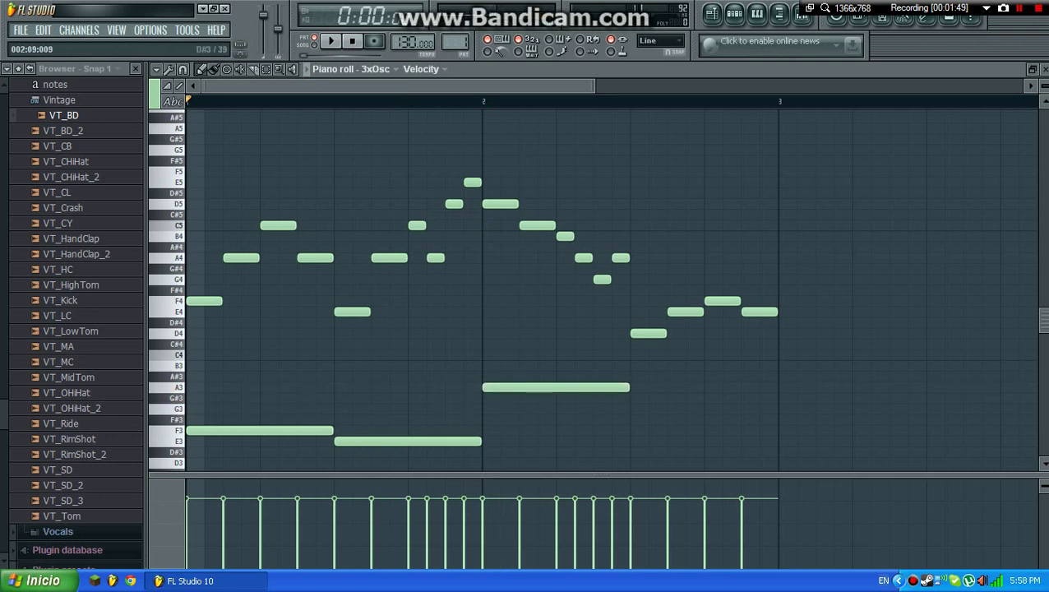
{"action": "left_click_drag", "start_coordinate": [633, 417], "coordinate": [634, 442]}
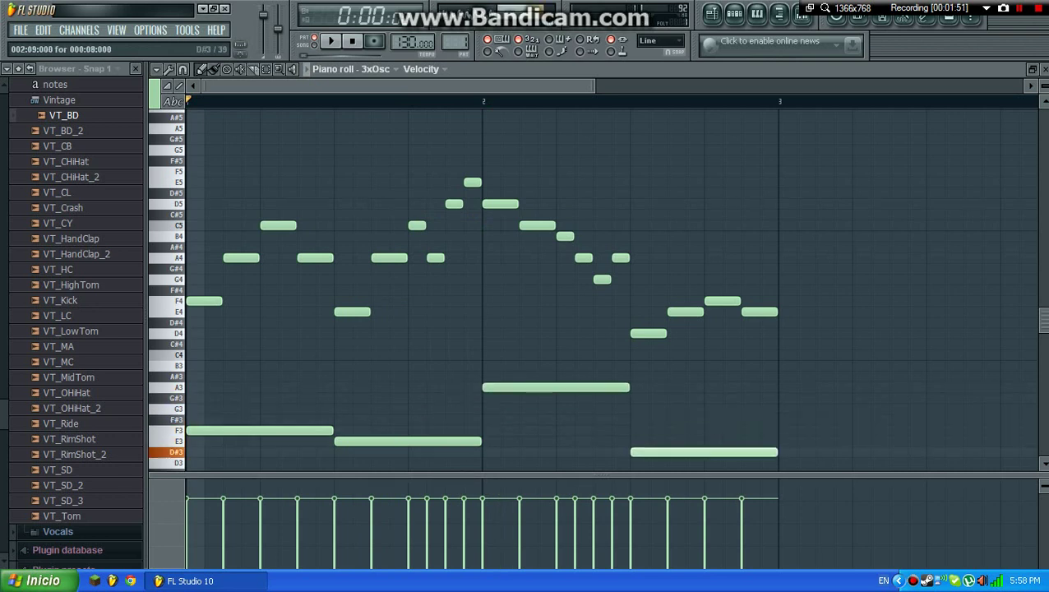
{"action": "mouse_move", "coordinate": [775, 441]}
{"action": "left_mouse_down"}
{"action": "mouse_move", "coordinate": [703, 440]}
{"action": "mouse_move", "coordinate": [708, 462]}
{"action": "left_mouse_up"}
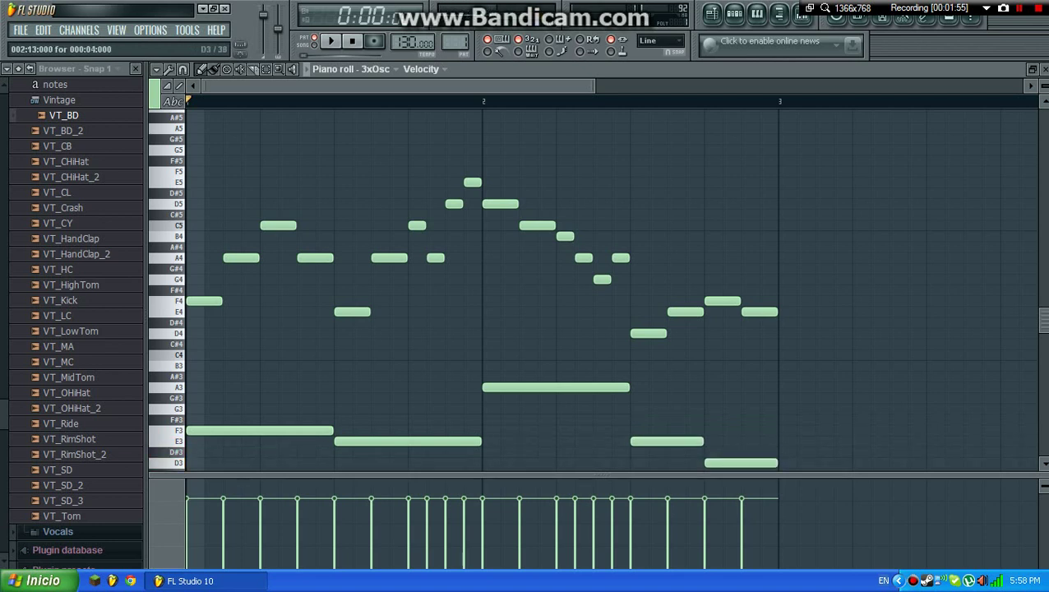
{"action": "left_click", "coordinate": [744, 440]}
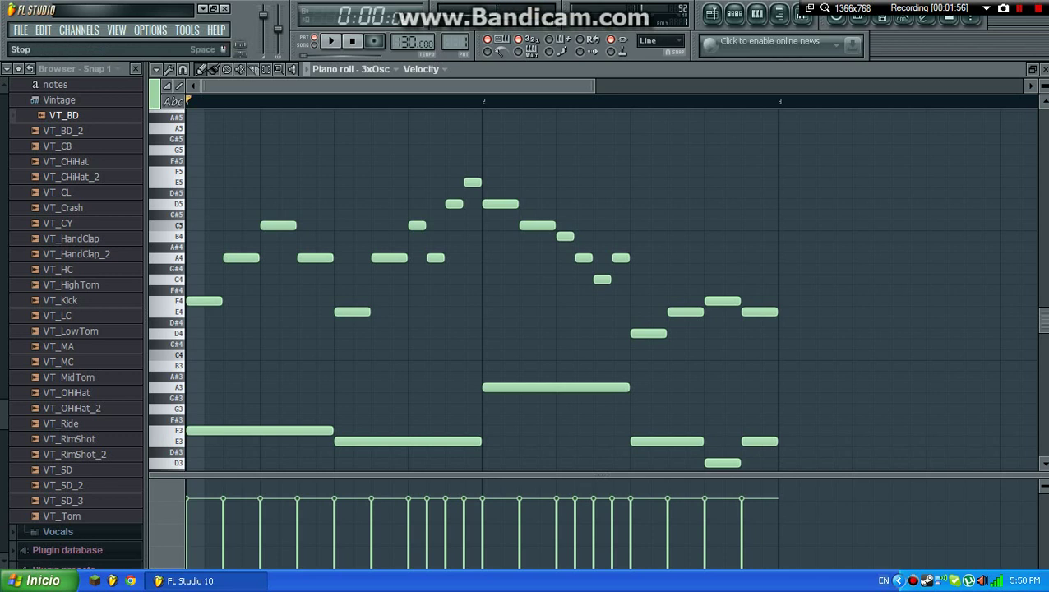
{"action": "key", "text": "space"}
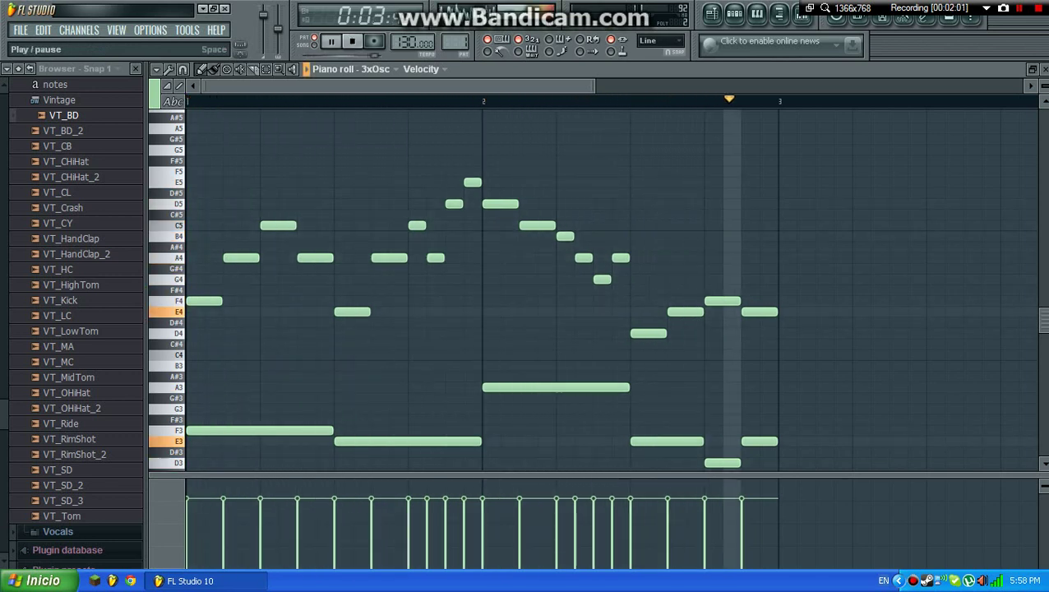
{"action": "key", "text": "F6"}
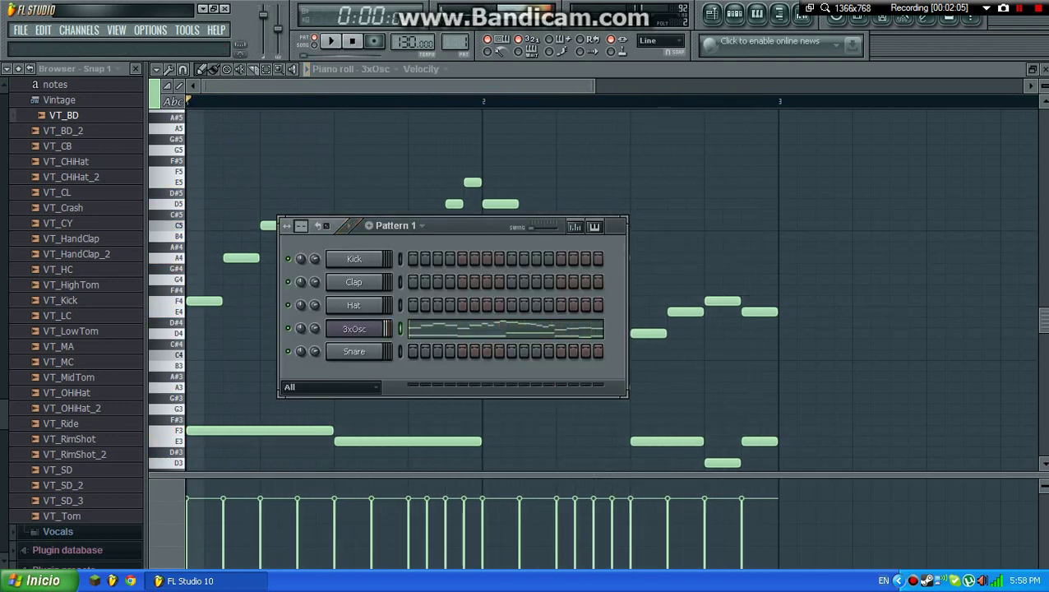
{"action": "scroll", "coordinate": [74, 288], "scroll_direction": "up", "scroll_amount": 3}
{"action": "scroll", "coordinate": [74, 288], "scroll_direction": "up", "scroll_amount": 3}
{"action": "scroll", "coordinate": [74, 288], "scroll_direction": "up", "scroll_amount": 3}
{"action": "scroll", "coordinate": [74, 288], "scroll_direction": "down", "scroll_amount": 3}
{"action": "scroll", "coordinate": [74, 288], "scroll_direction": "down", "scroll_amount": 3}
{"action": "scroll", "coordinate": [74, 287], "scroll_direction": "down", "scroll_amount": 3}
{"action": "scroll", "coordinate": [74, 288], "scroll_direction": "down", "scroll_amount": 2}
{"action": "scroll", "coordinate": [74, 288], "scroll_direction": "up", "scroll_amount": 1}
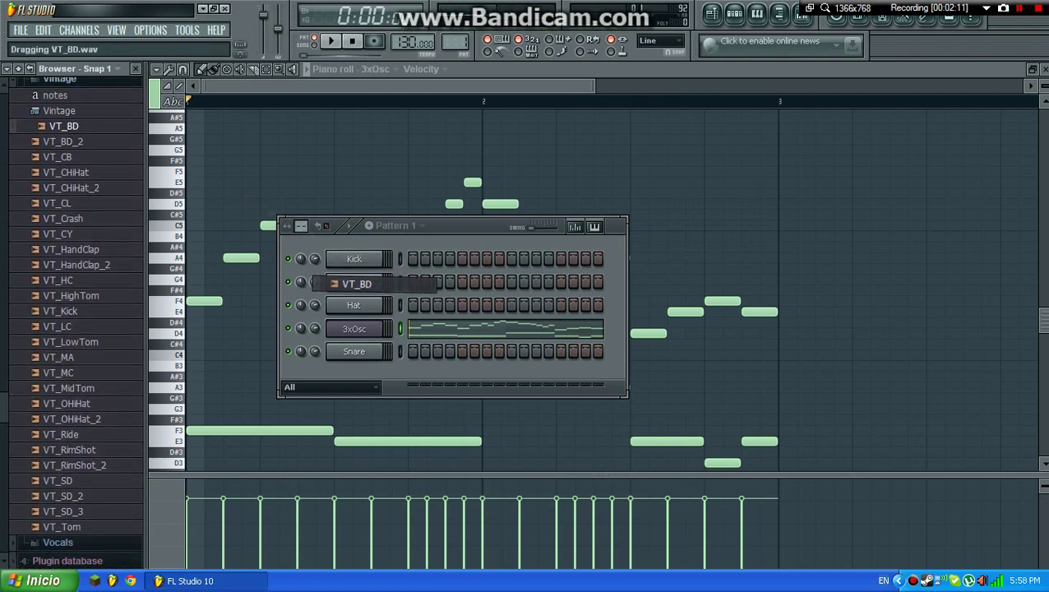
Load VT_BD, VT_SD and VT_CHiHat onto Kick, Snare and Hat, and enable the first kick step
{"action": "left_click_drag", "start_coordinate": [63, 126], "coordinate": [353, 259]}
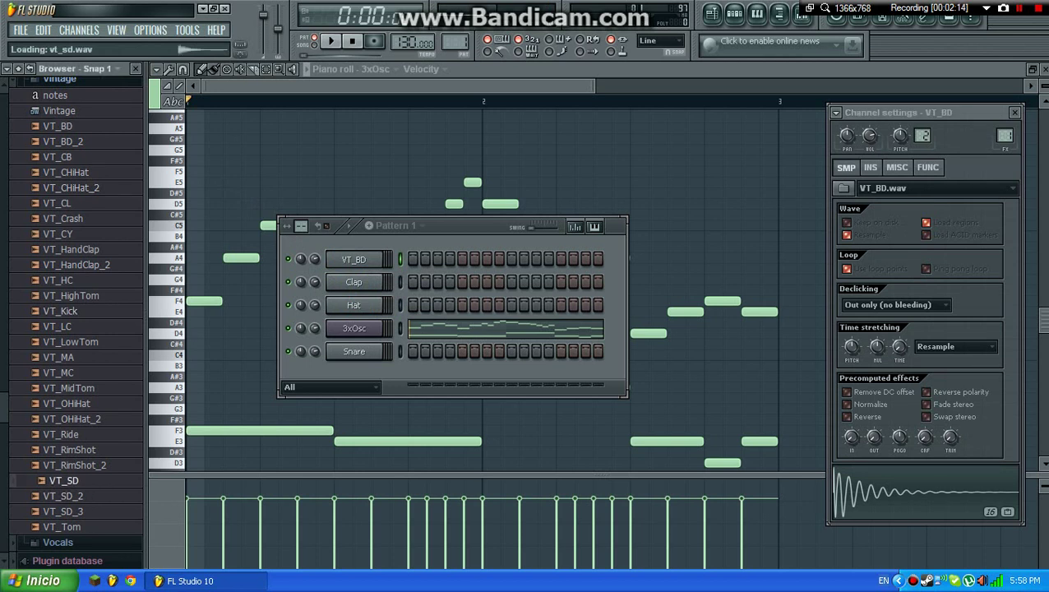
{"action": "left_click_drag", "start_coordinate": [63, 480], "coordinate": [354, 352]}
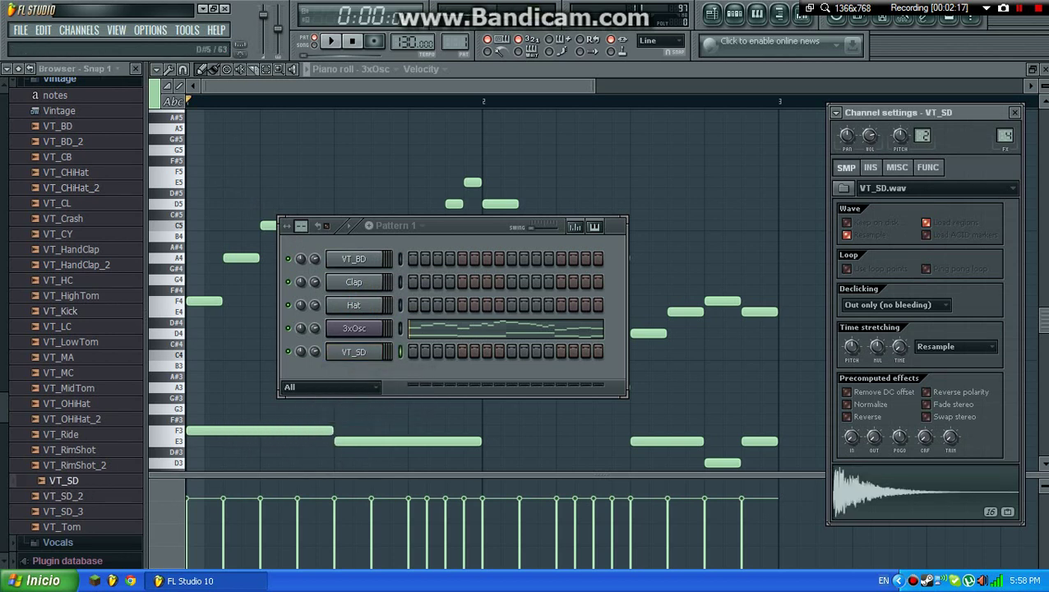
{"action": "left_click", "coordinate": [65, 172]}
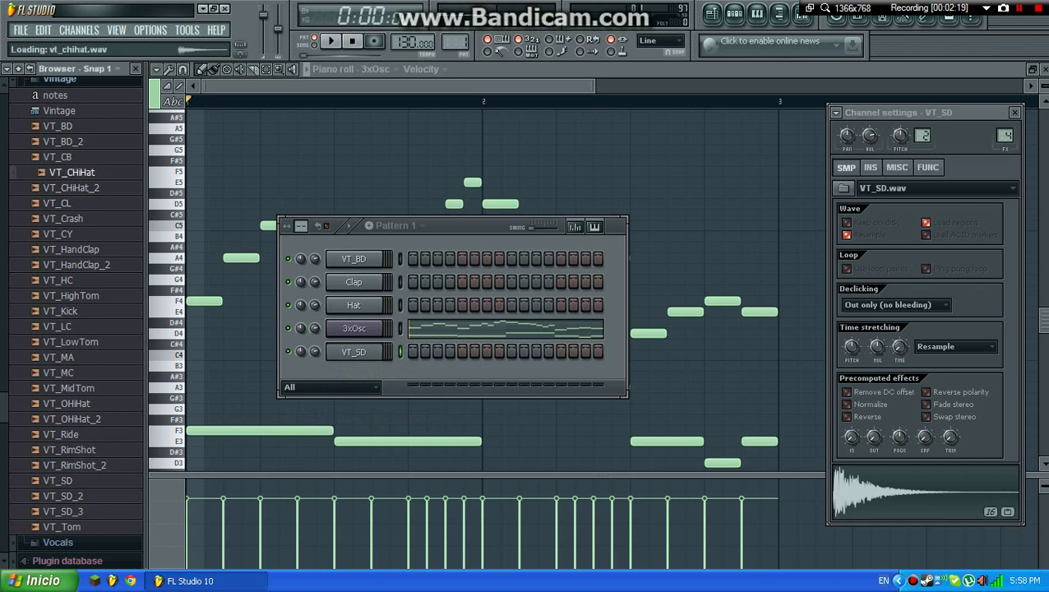
{"action": "left_click_drag", "start_coordinate": [71, 172], "coordinate": [353, 305]}
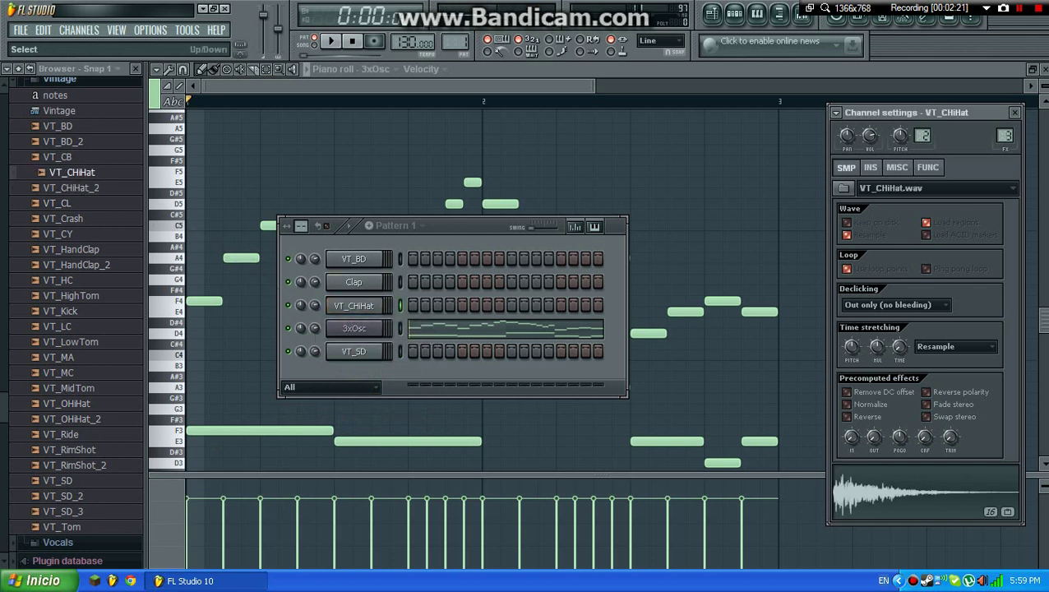
{"action": "left_click", "coordinate": [412, 259]}
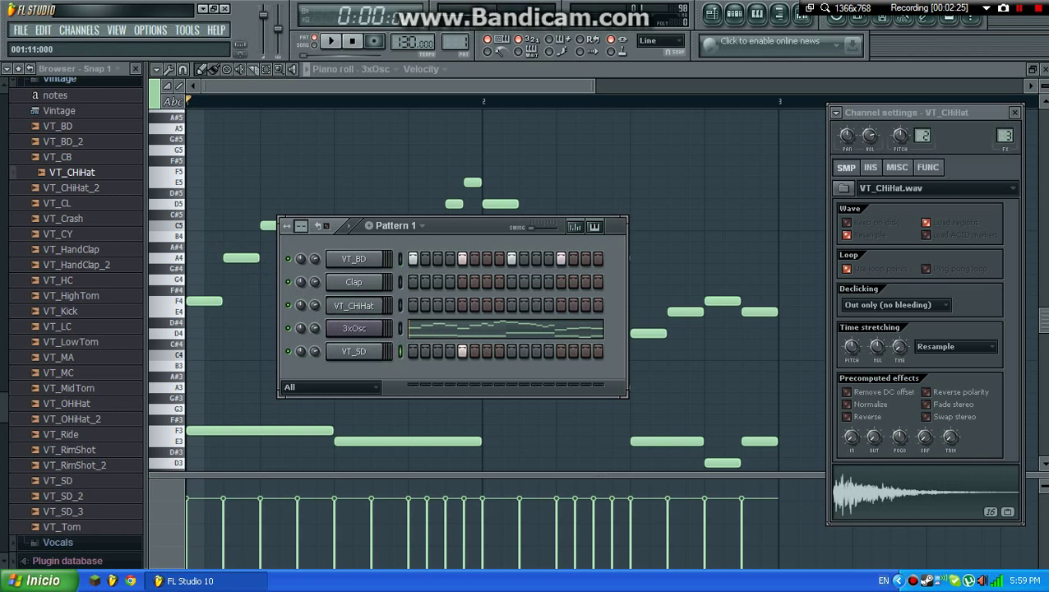
Fill the hi-hat channel on every second step and listen to the beat
{"action": "right_click", "coordinate": [354, 305]}
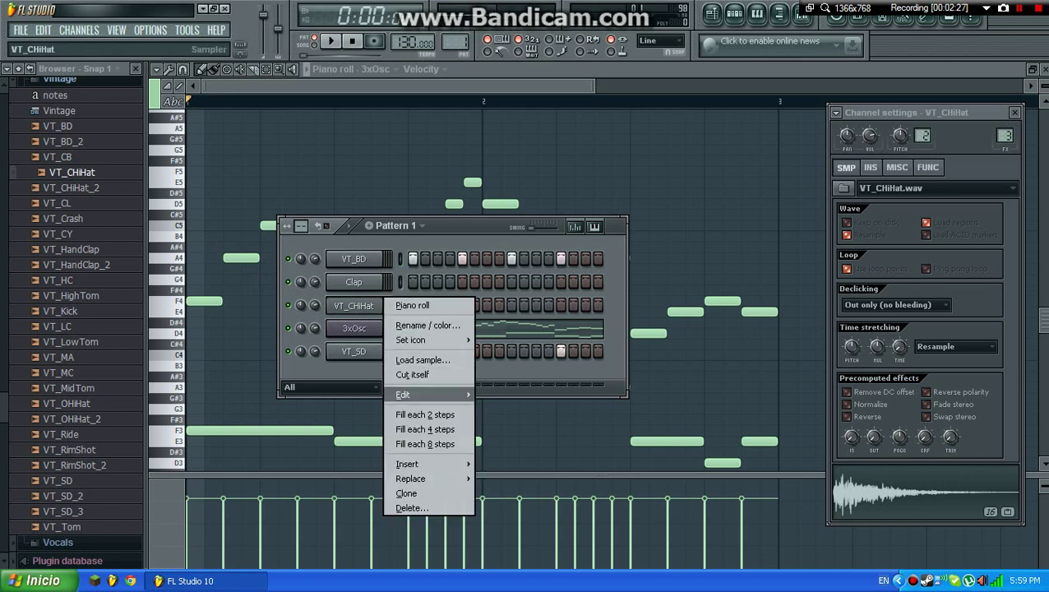
{"action": "left_click", "coordinate": [419, 413]}
{"action": "key", "text": "space"}
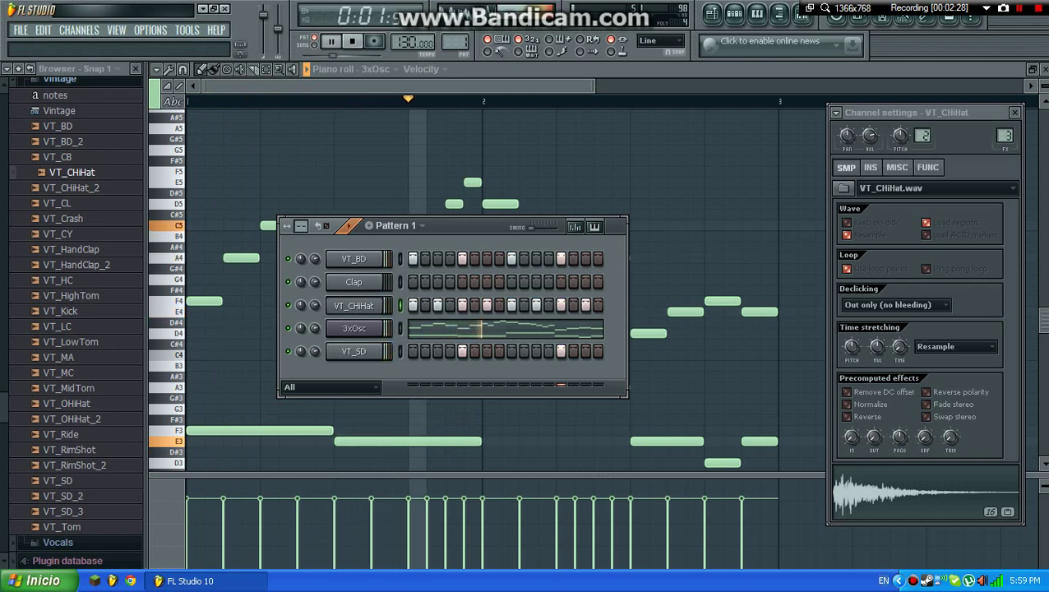
{"action": "key", "text": "space"}
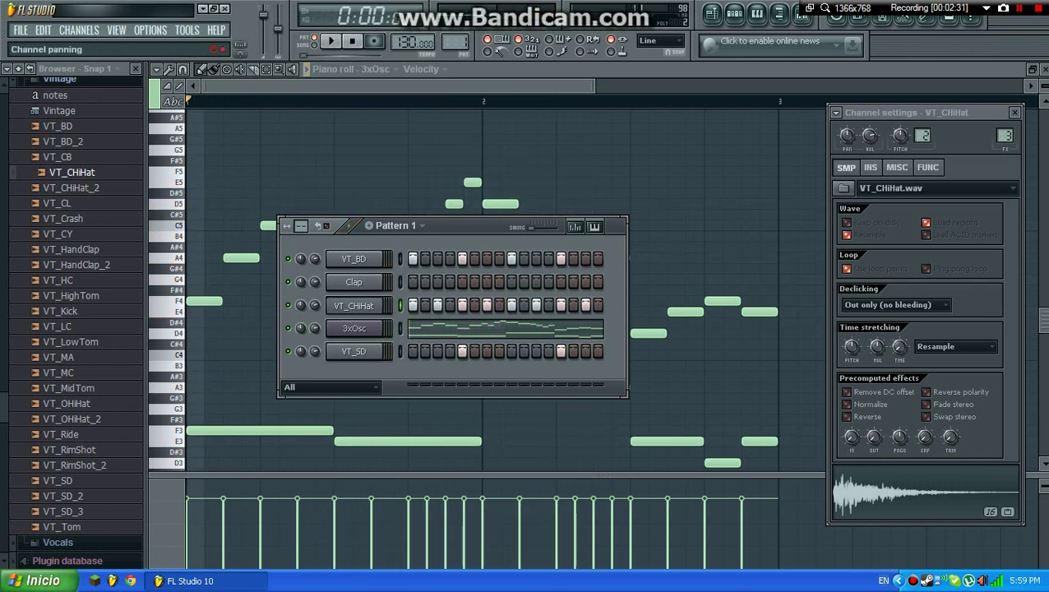
Lengthen the pattern to 32 steps, refill the steps across it, and play it
{"action": "left_click_drag", "start_coordinate": [302, 227], "coordinate": [301, 210]}
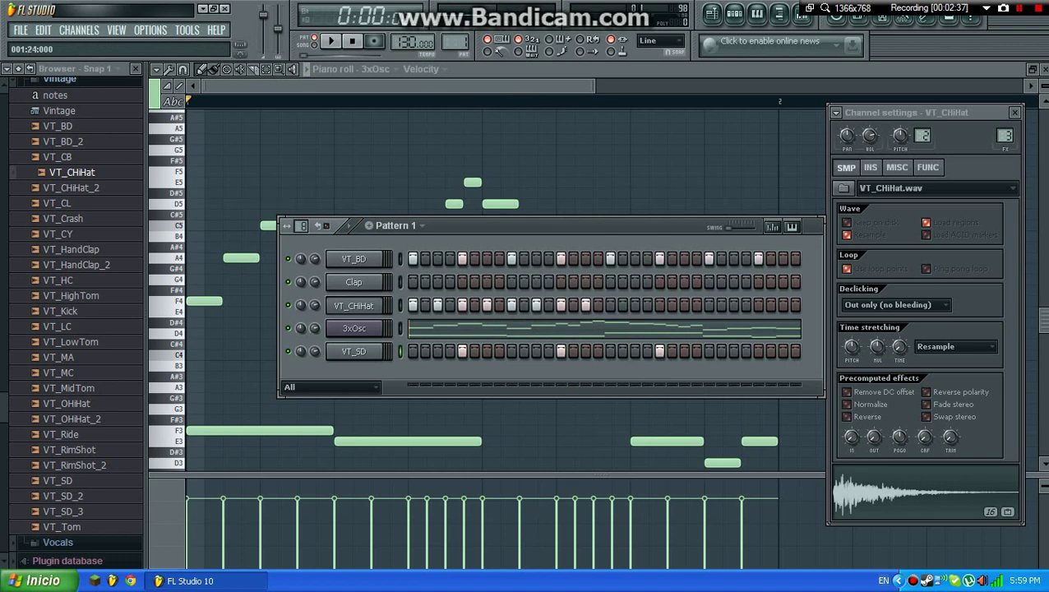
{"action": "right_click", "coordinate": [362, 328]}
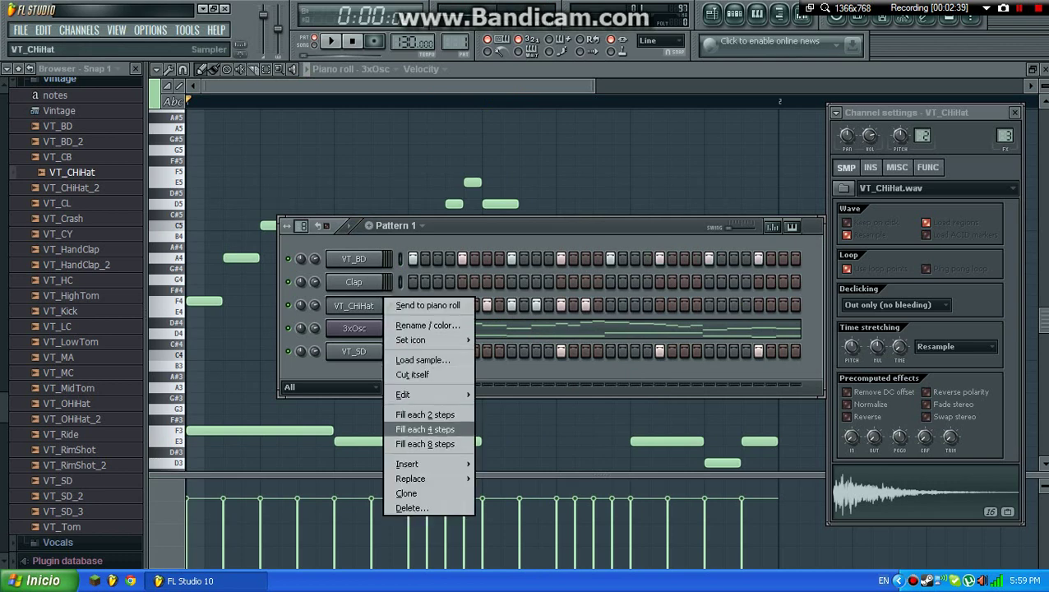
{"action": "left_click", "coordinate": [427, 373]}
{"action": "key", "text": "space"}
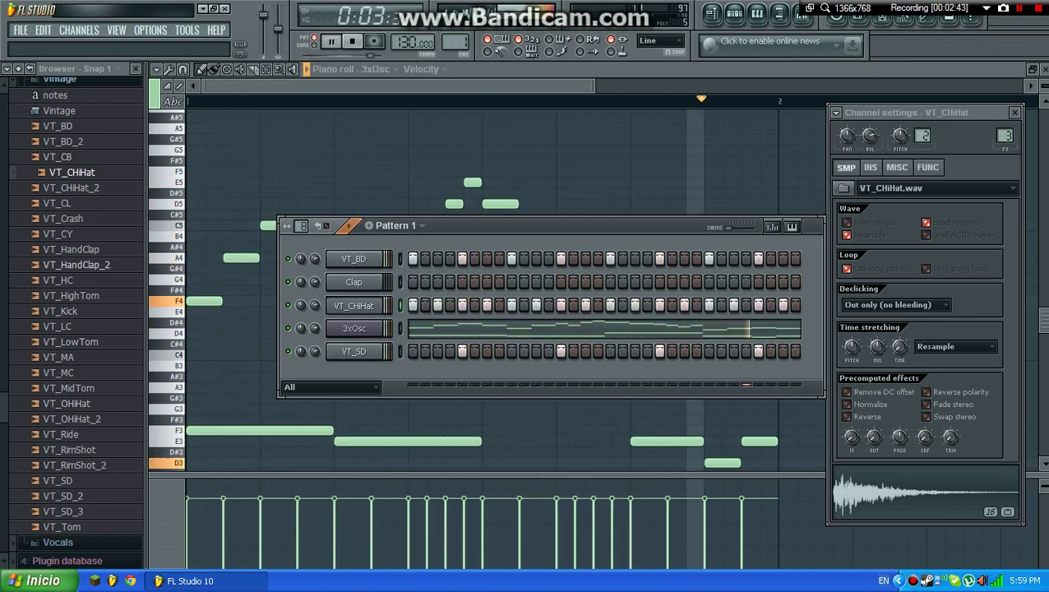
{"action": "key", "text": "space"}
Audition vintage samples such as VT_MC, then add VT_CHiHat_2 as a new channel
{"action": "key", "text": "Down"}
{"action": "key", "text": "Down"}
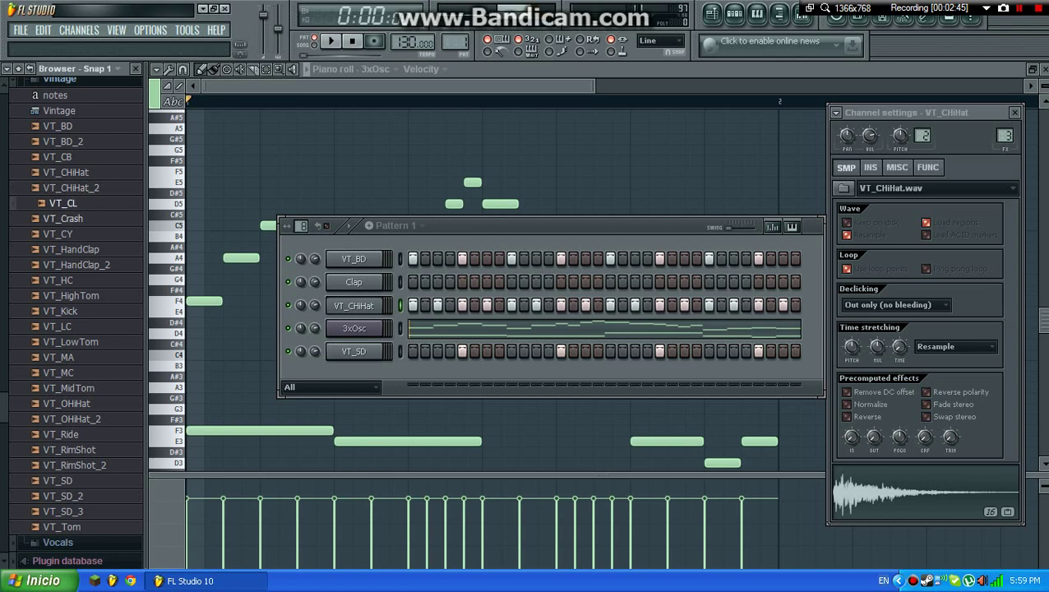
{"action": "key", "text": "Down"}
{"action": "key", "text": "Down"}
{"action": "key", "text": "Down"}
{"action": "key", "text": "Down"}
{"action": "key", "text": "Down"}
{"action": "key", "text": "Down"}
{"action": "key", "text": "Down"}
{"action": "key", "text": "Down"}
{"action": "key", "text": "Down"}
{"action": "key", "text": "Down"}
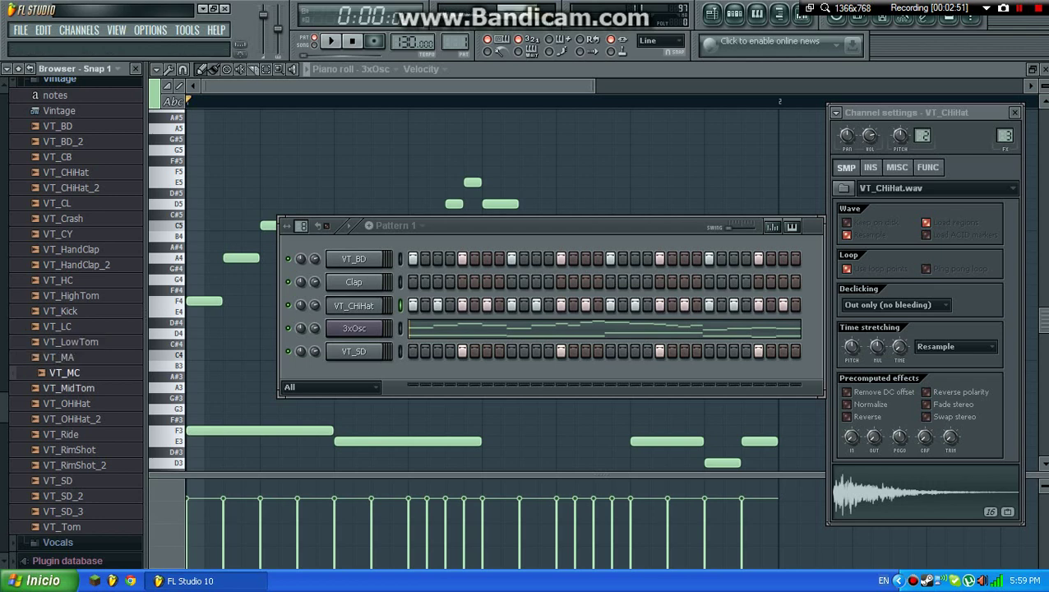
{"action": "key", "text": "Down"}
{"action": "key", "text": "Down"}
{"action": "key", "text": "Down"}
{"action": "key", "text": "Down"}
{"action": "key", "text": "Down"}
{"action": "key", "text": "Down"}
{"action": "key", "text": "Down"}
{"action": "key", "text": "Down"}
{"action": "key", "text": "Down"}
{"action": "key", "text": "Down"}
{"action": "key", "text": "Home"}
{"action": "key", "text": "Down"}
{"action": "key", "text": "Down"}
{"action": "key", "text": "Down"}
{"action": "key", "text": "Up"}
{"action": "key", "text": "Up"}
{"action": "key", "text": "Down"}
{"action": "key", "text": "Down"}
{"action": "key", "text": "Up"}
{"action": "key", "text": "Down"}
{"action": "key", "text": "Down"}
{"action": "key", "text": "Down"}
{"action": "key", "text": "Down"}
{"action": "key", "text": "Down"}
{"action": "key", "text": "Up"}
{"action": "key", "text": "Up"}
{"action": "key", "text": "Up"}
{"action": "left_click_drag", "start_coordinate": [76, 176], "coordinate": [370, 380]}
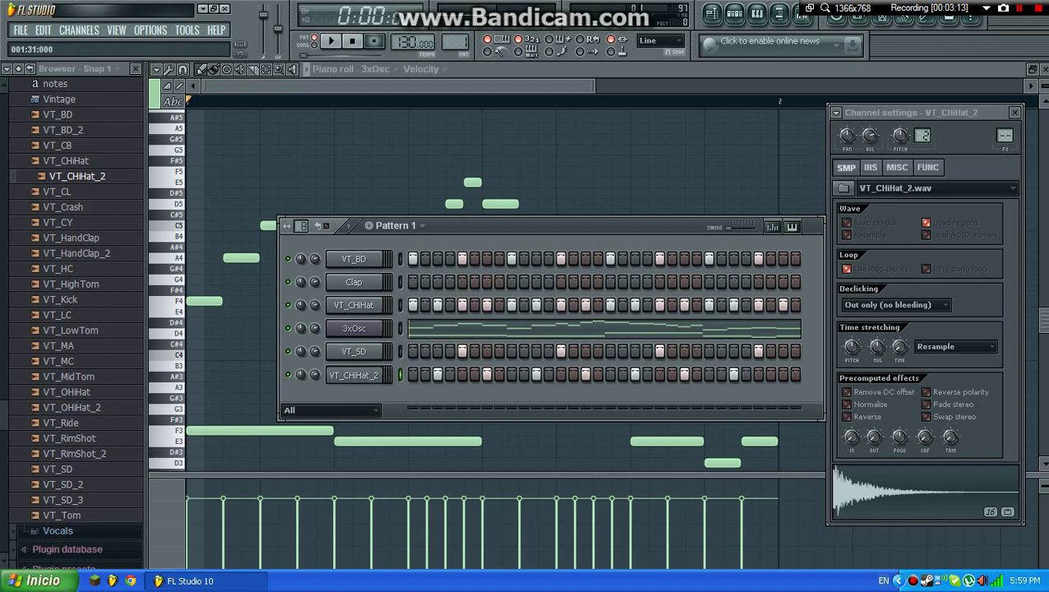
Swap the second hi-hat channel's sample for VT_OHiHat and compare the beat
{"action": "key", "text": "space"}
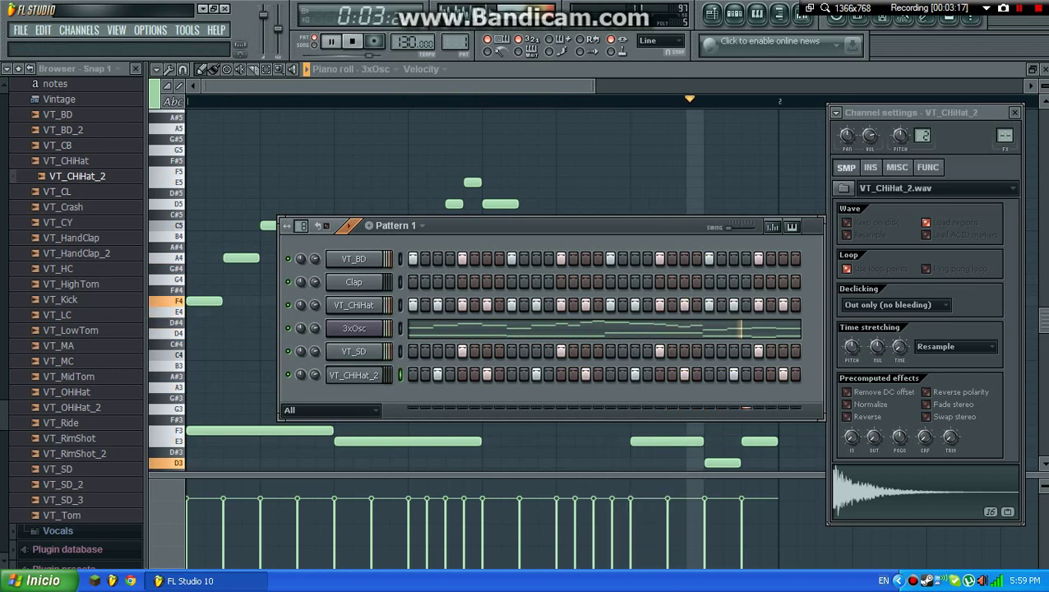
{"action": "key", "text": "space"}
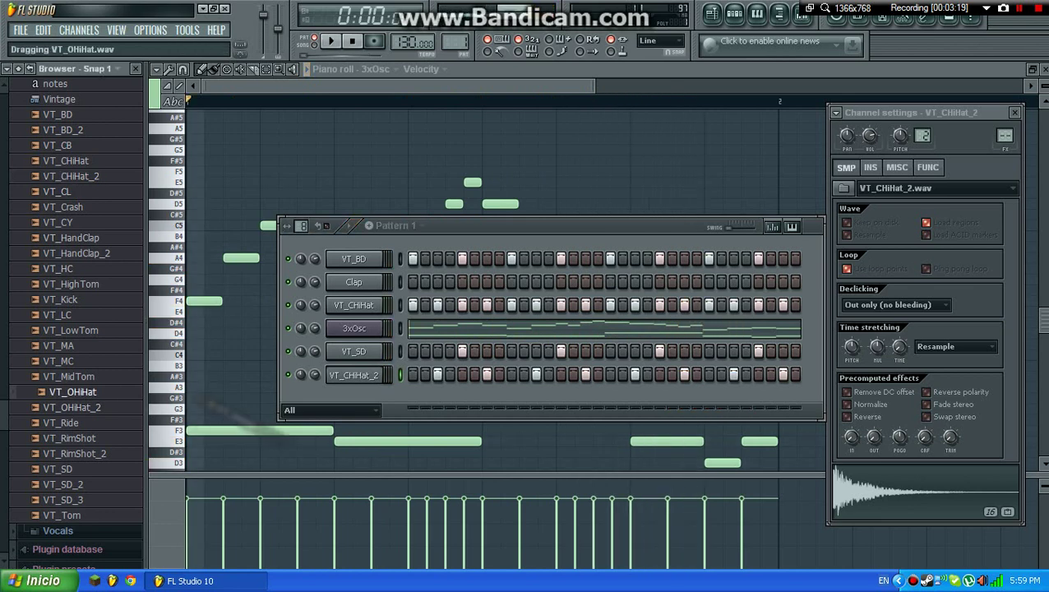
{"action": "left_click_drag", "start_coordinate": [280, 415], "coordinate": [354, 375]}
{"action": "key", "text": "space"}
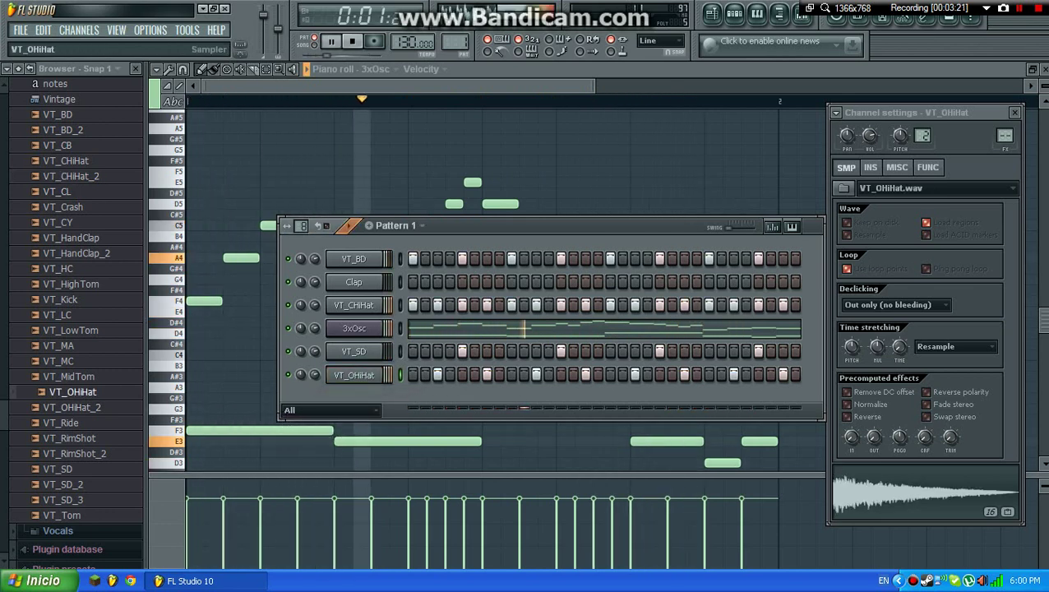
{"action": "key", "text": "space"}
Replace that sample with VT_OHiHat_2 and play the beat back twice
{"action": "mouse_move", "coordinate": [78, 407]}
{"action": "left_mouse_down"}
{"action": "mouse_move", "coordinate": [336, 415]}
{"action": "mouse_move", "coordinate": [353, 375]}
{"action": "left_mouse_up"}
{"action": "key", "text": "space"}
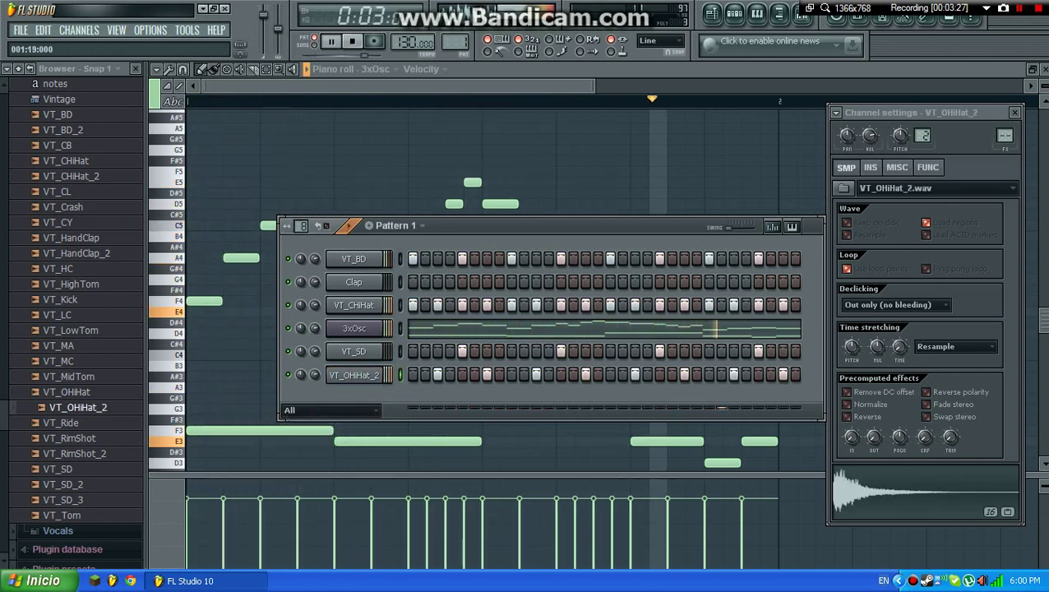
{"action": "key", "text": "space"}
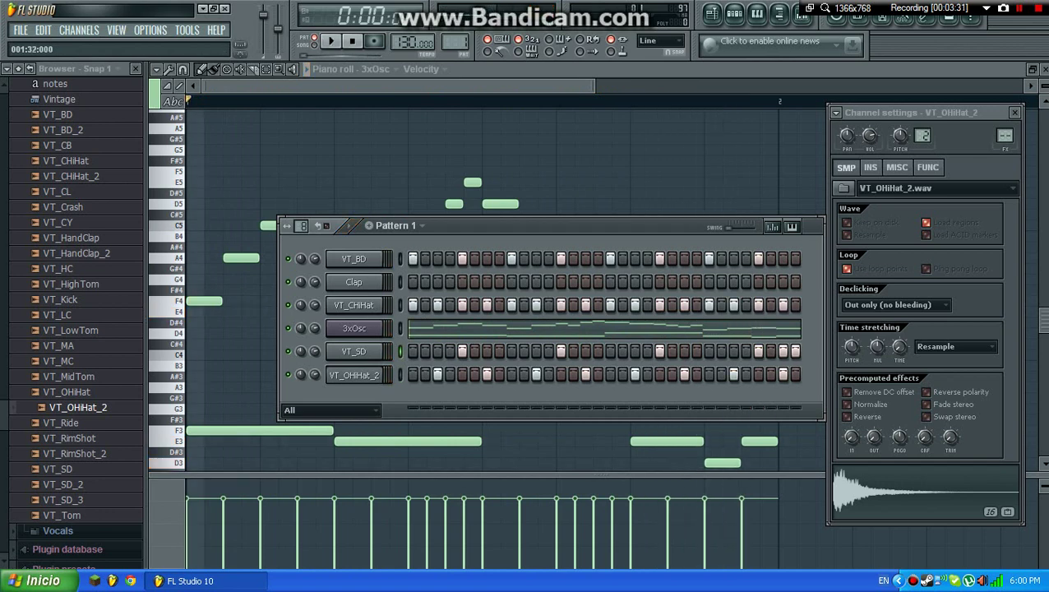
{"action": "key", "text": "space"}
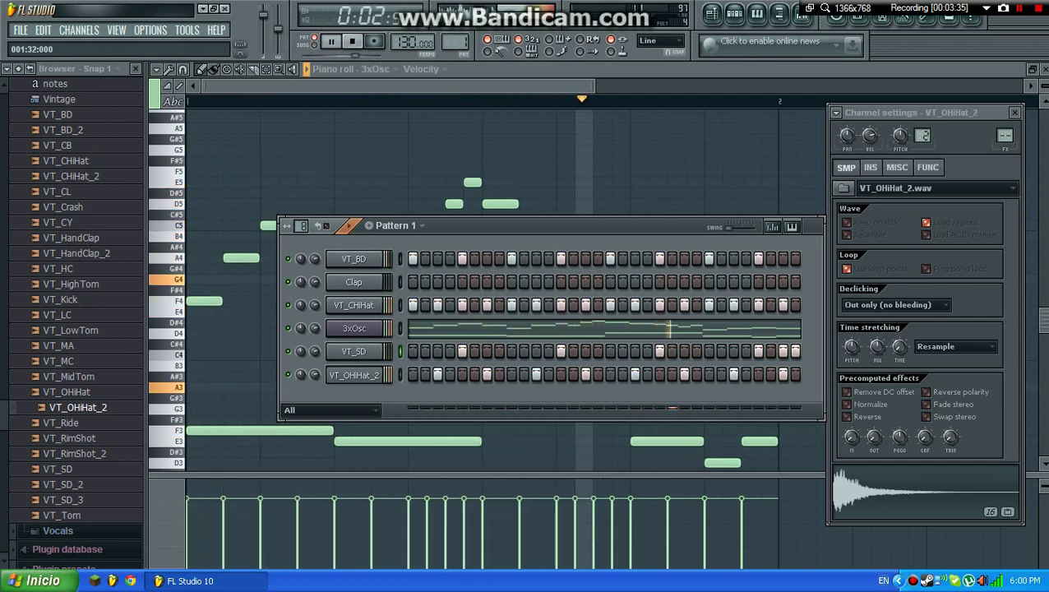
{"action": "key", "text": "space"}
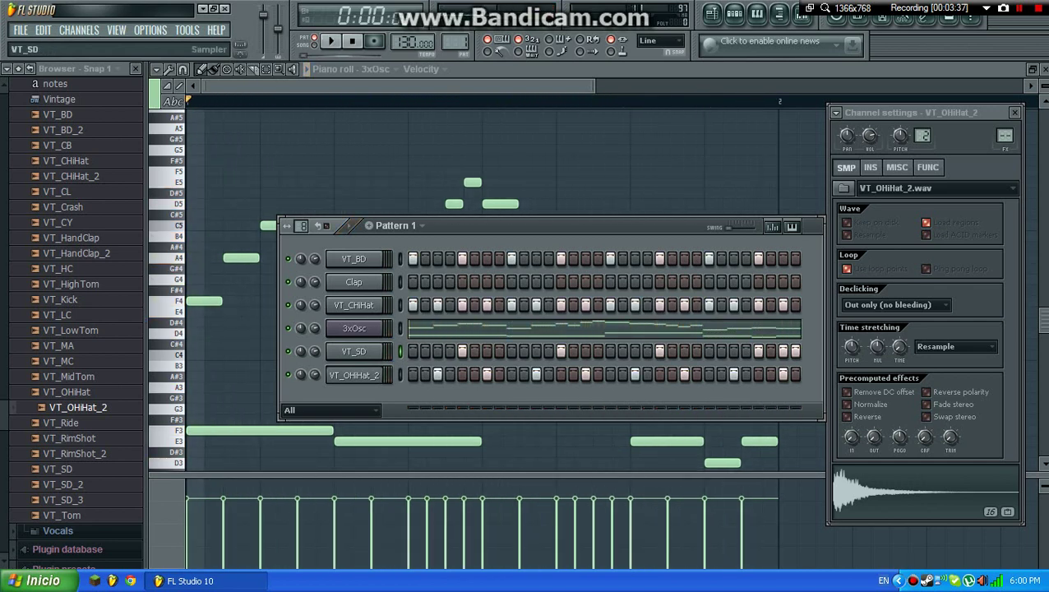
Insert the 3xOsc #2 channel, then open and dismiss its rename box
{"action": "right_click", "coordinate": [354, 329]}
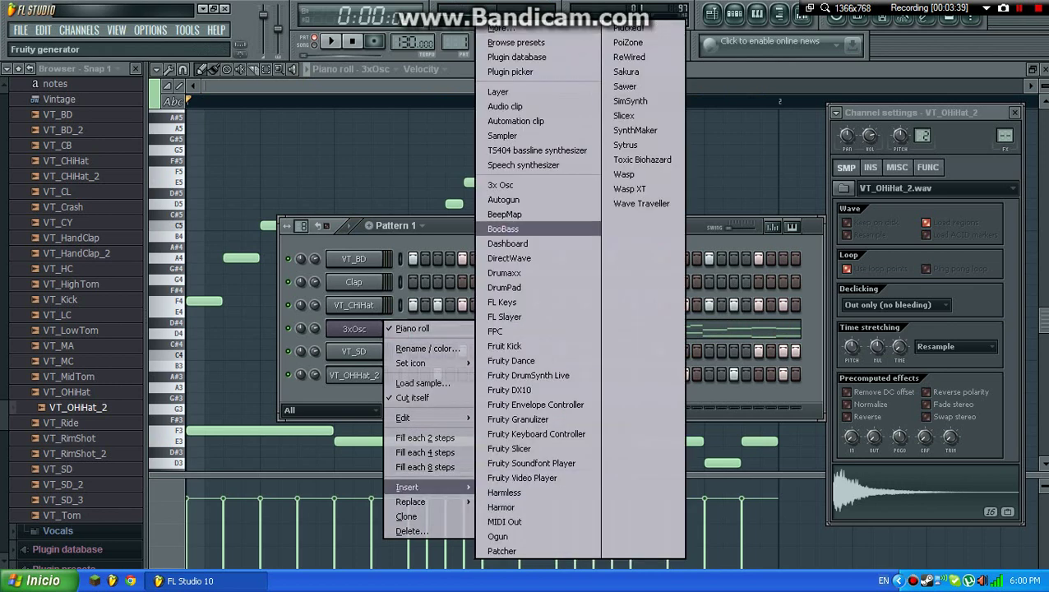
{"action": "left_click", "coordinate": [502, 185]}
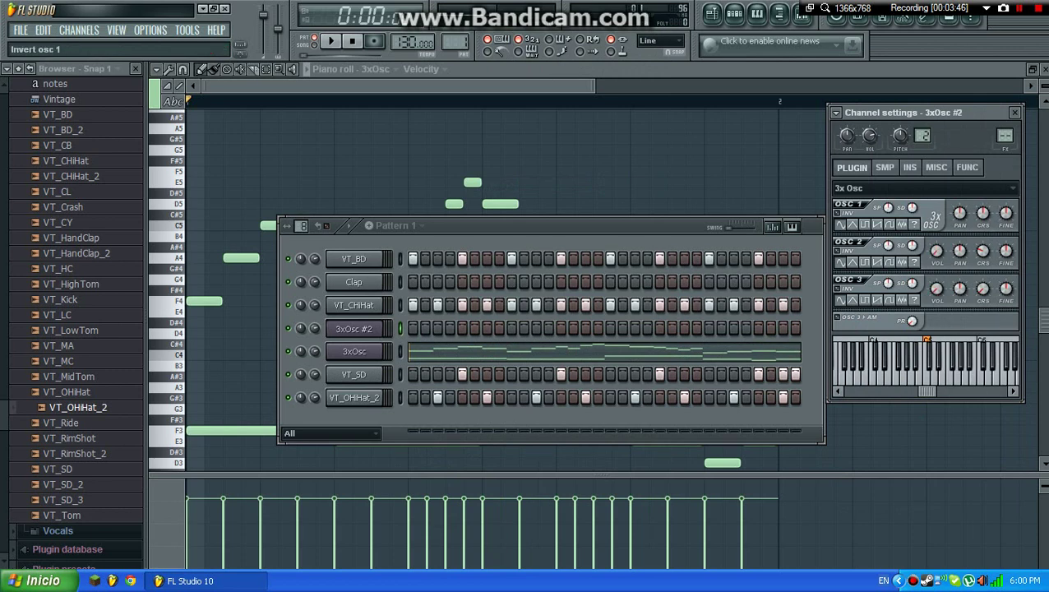
{"action": "right_click", "coordinate": [354, 329]}
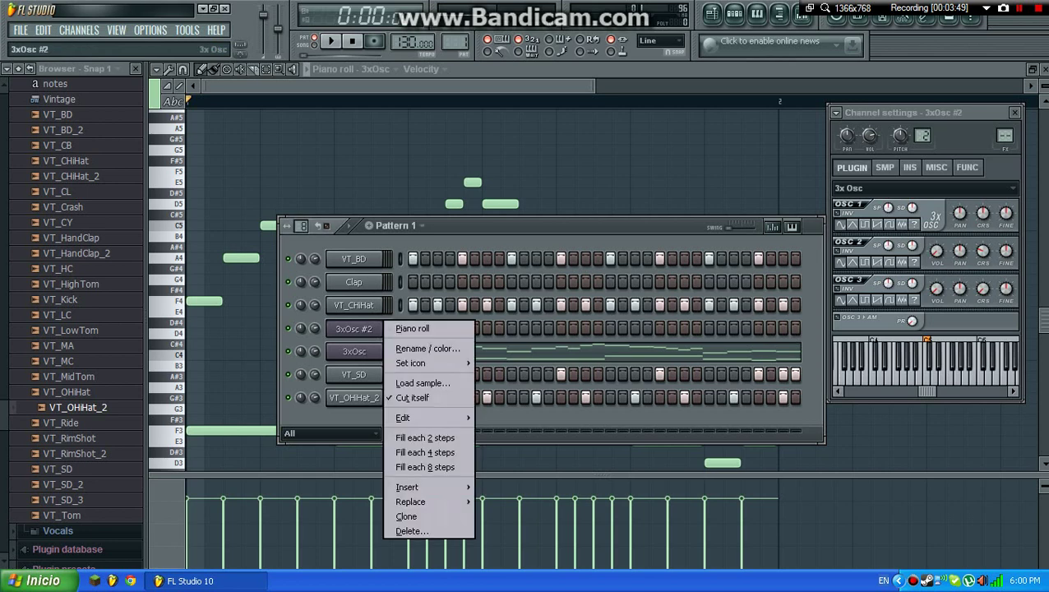
{"action": "left_click", "coordinate": [428, 347]}
{"action": "key", "text": "Return"}
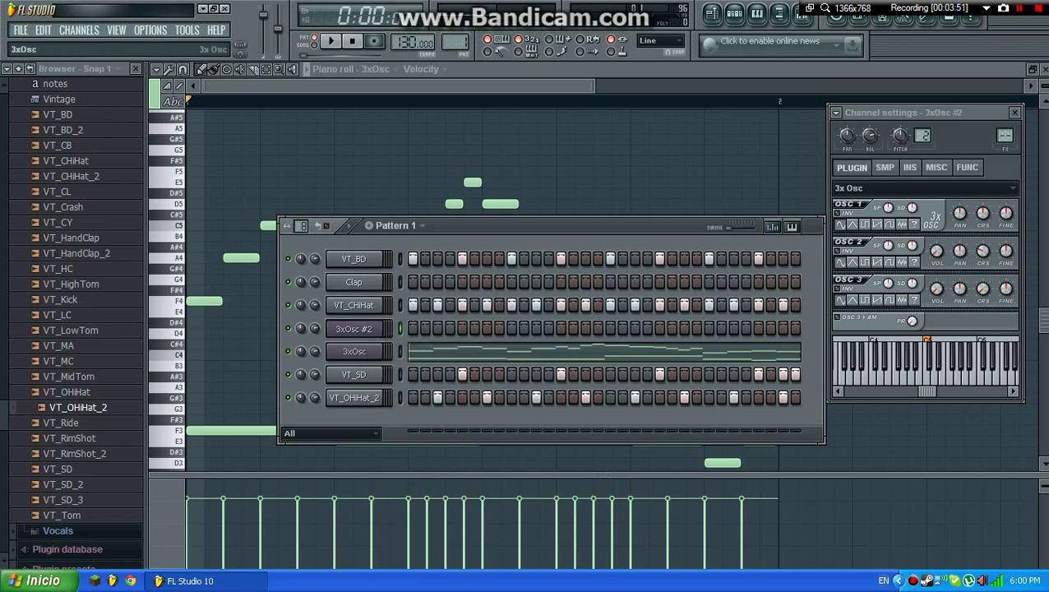
Open the 3xOsc #2 piano roll and enter F4, A4, C5, D5, correcting the second note
{"action": "right_click", "coordinate": [354, 328]}
{"action": "left_click", "coordinate": [411, 327]}
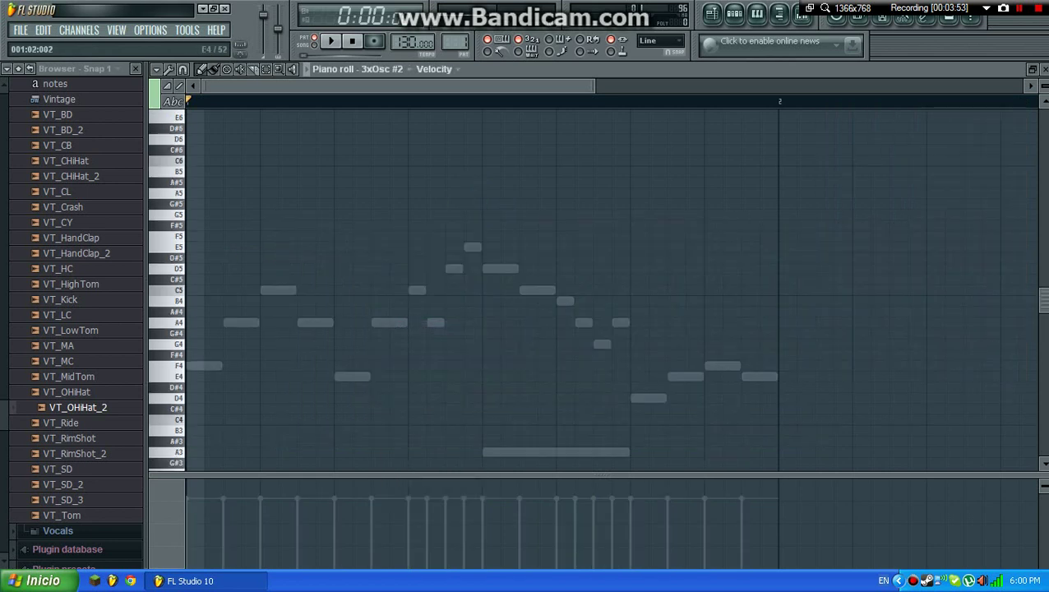
{"action": "left_click", "coordinate": [204, 365]}
{"action": "left_click", "coordinate": [240, 321]}
{"action": "mouse_move", "coordinate": [241, 312]}
{"action": "left_mouse_down"}
{"action": "mouse_move", "coordinate": [241, 322]}
{"action": "mouse_move", "coordinate": [255, 322]}
{"action": "left_mouse_up"}
{"action": "right_click", "coordinate": [204, 366]}
{"action": "left_click", "coordinate": [204, 365]}
{"action": "left_click", "coordinate": [278, 290]}
{"action": "left_click", "coordinate": [315, 269]}
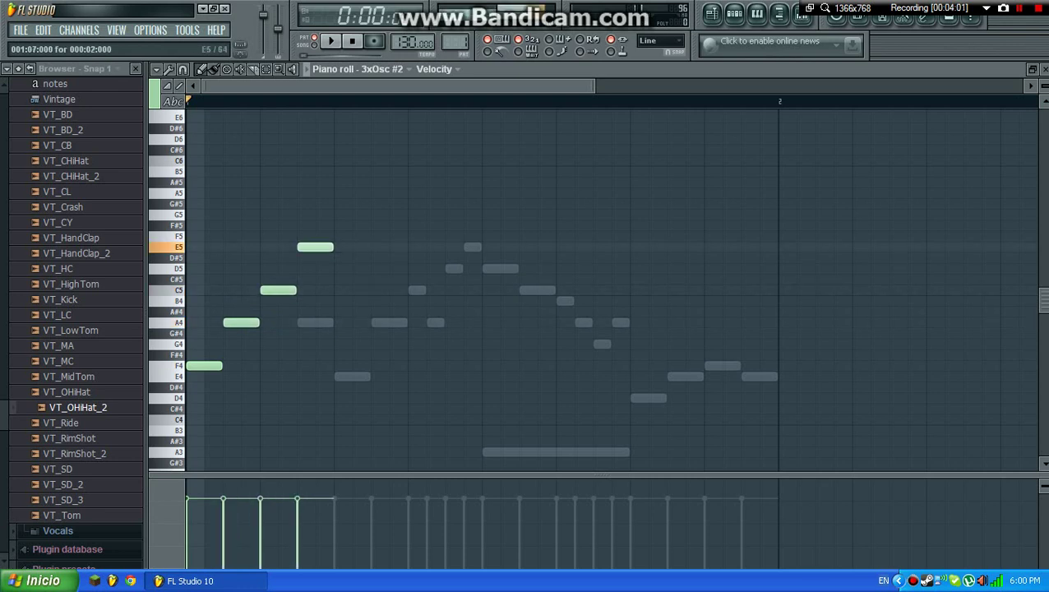
Continue the melody with E4, A4, C5, D5, then D4, F4, A4, C5
{"action": "left_click", "coordinate": [352, 377]}
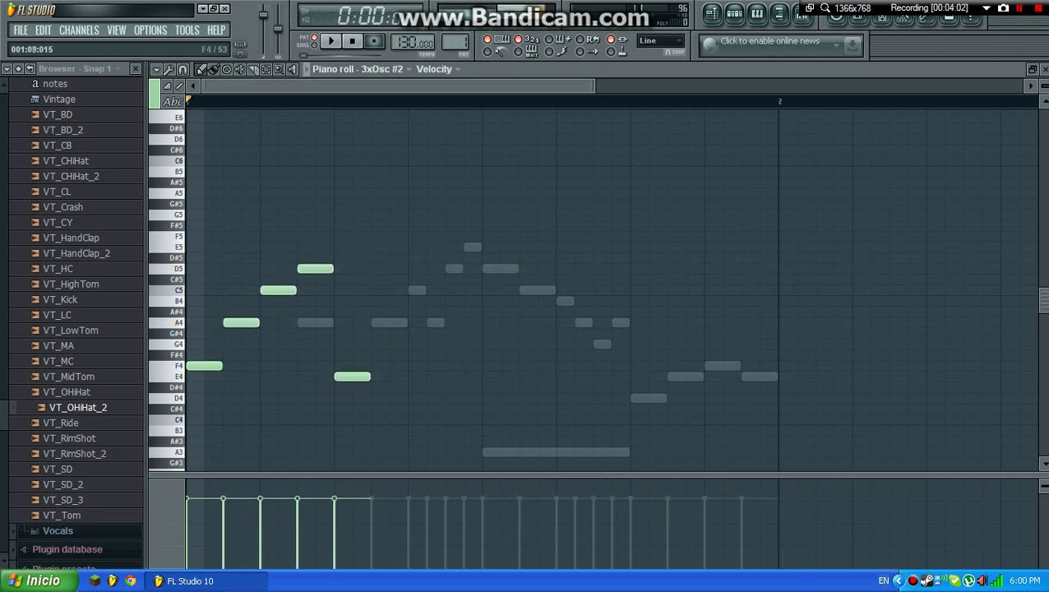
{"action": "left_click", "coordinate": [389, 323]}
{"action": "left_click", "coordinate": [426, 290]}
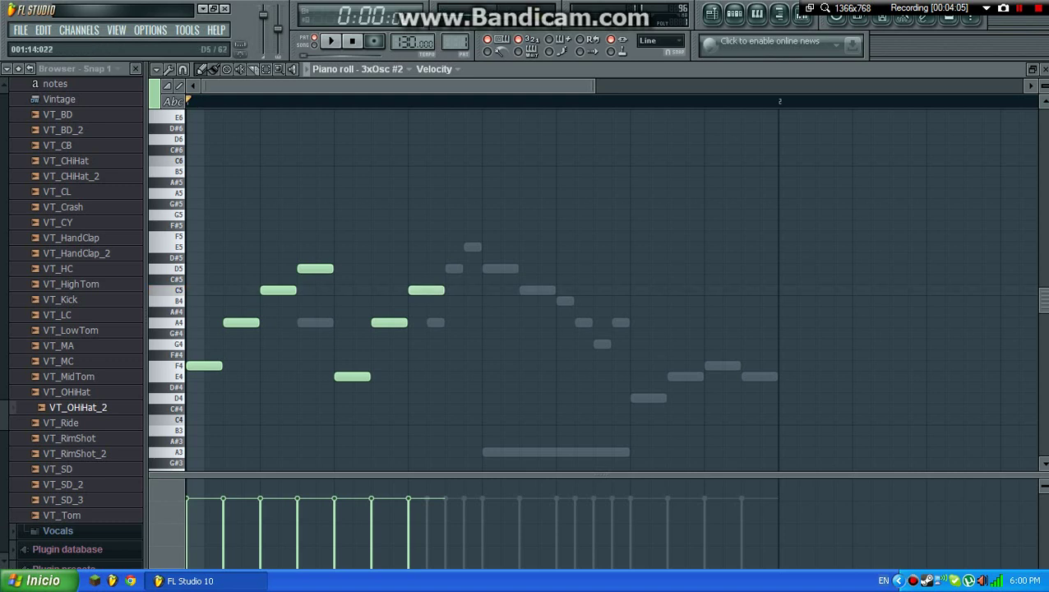
{"action": "left_click", "coordinate": [463, 269]}
{"action": "left_click", "coordinate": [500, 398]}
{"action": "left_click", "coordinate": [536, 365]}
{"action": "left_click", "coordinate": [574, 322]}
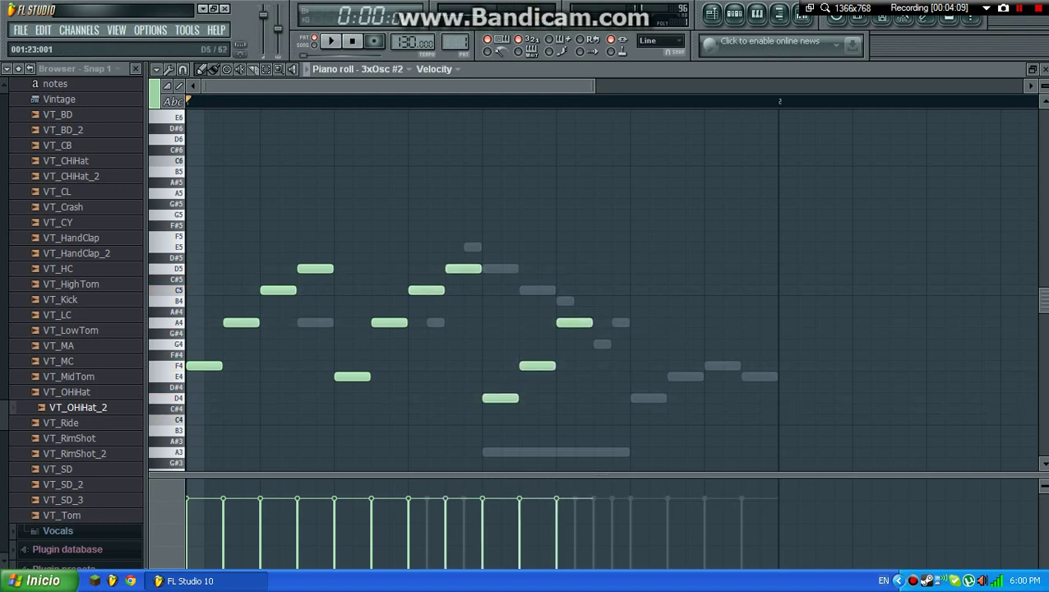
{"action": "left_click", "coordinate": [611, 290]}
Finish with D4, E4, F4, G4 and play the melody back
{"action": "left_click", "coordinate": [648, 398]}
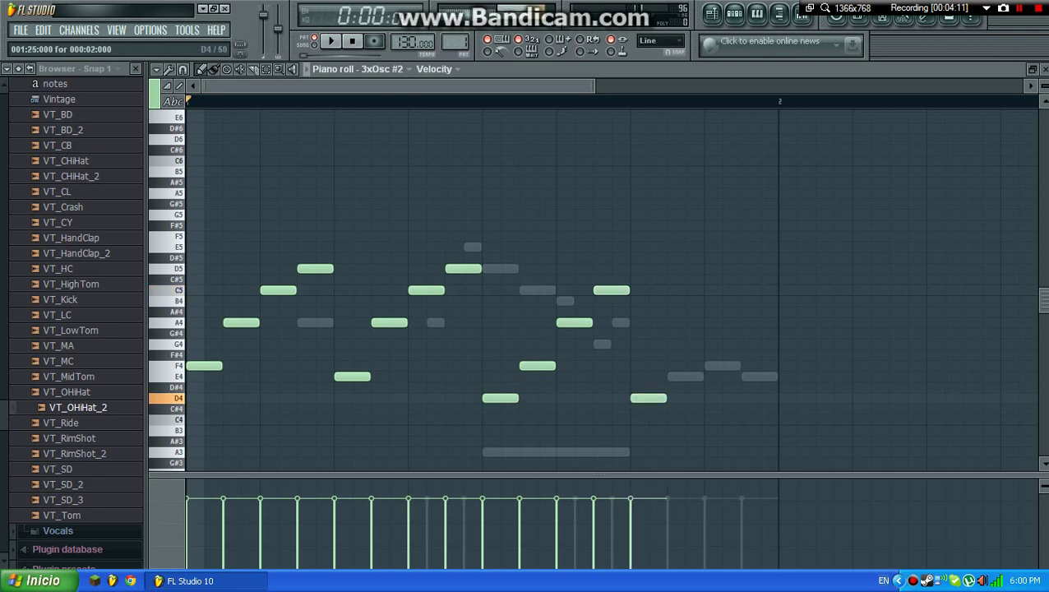
{"action": "left_click", "coordinate": [685, 377]}
{"action": "left_click", "coordinate": [722, 365]}
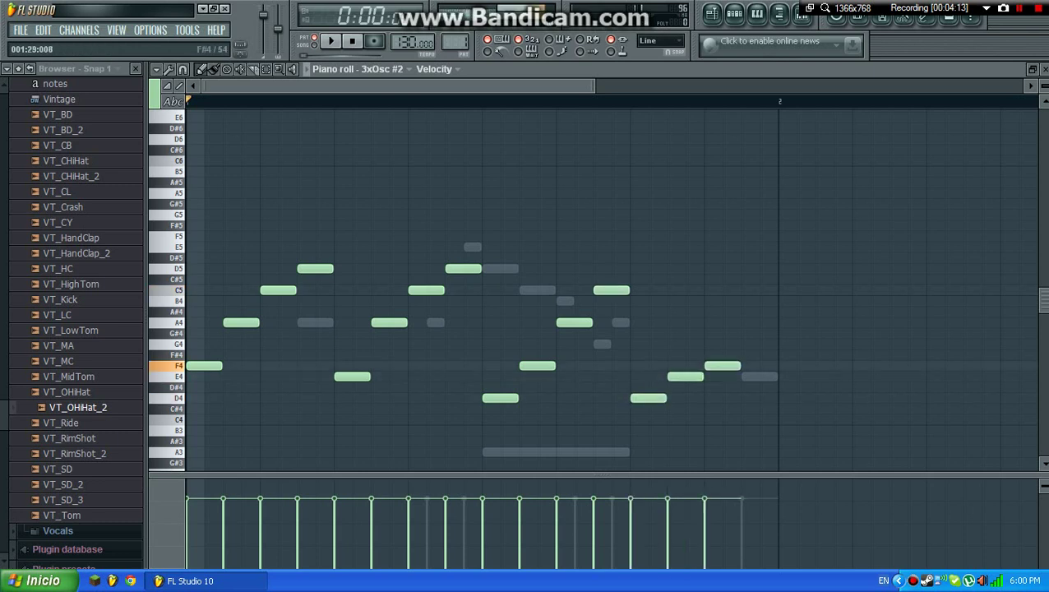
{"action": "left_click", "coordinate": [759, 345]}
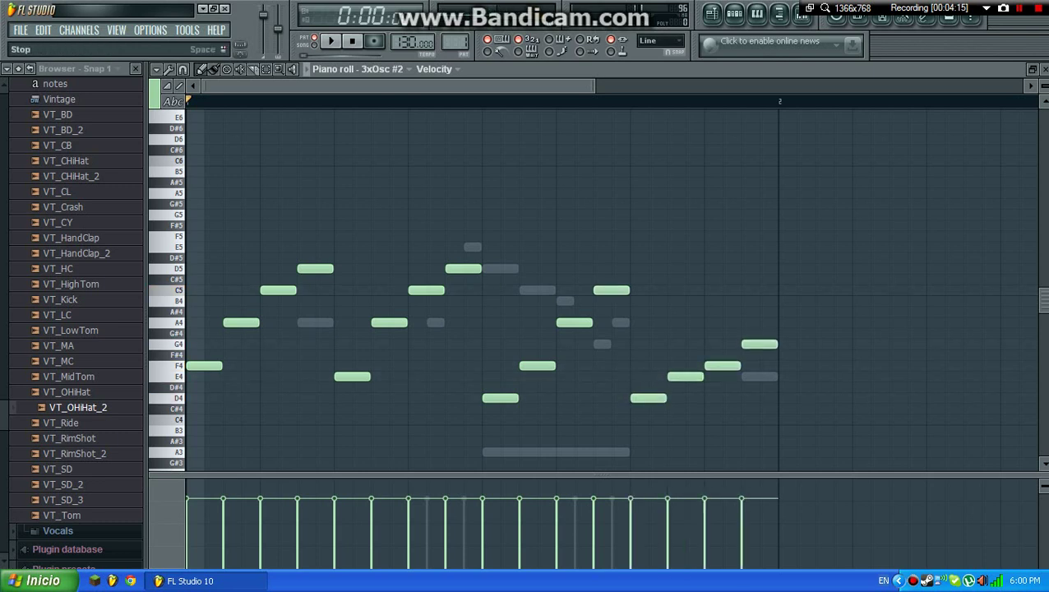
{"action": "key", "text": "space"}
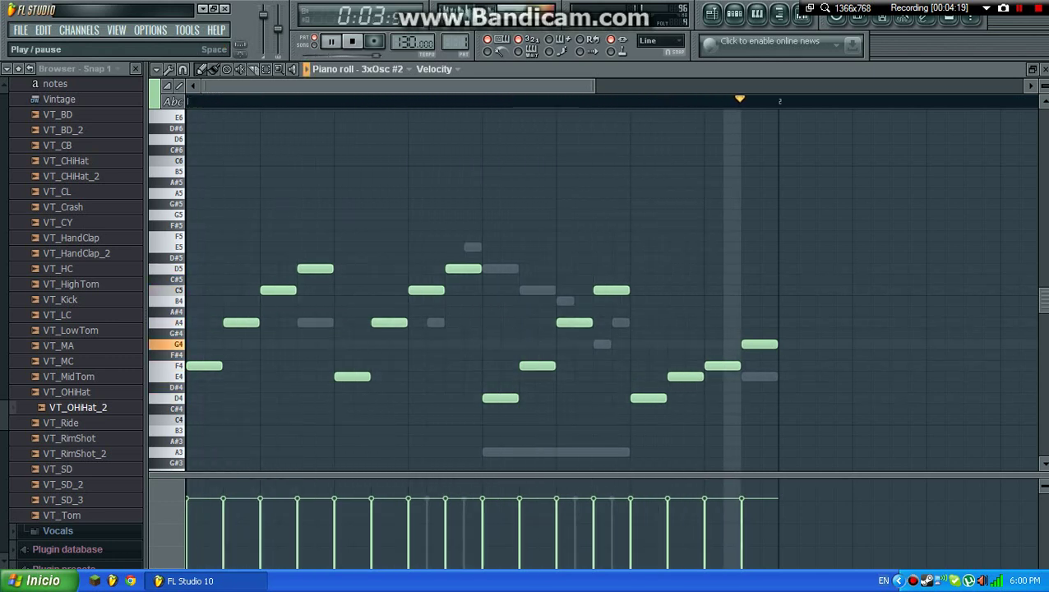
{"action": "key", "text": "space"}
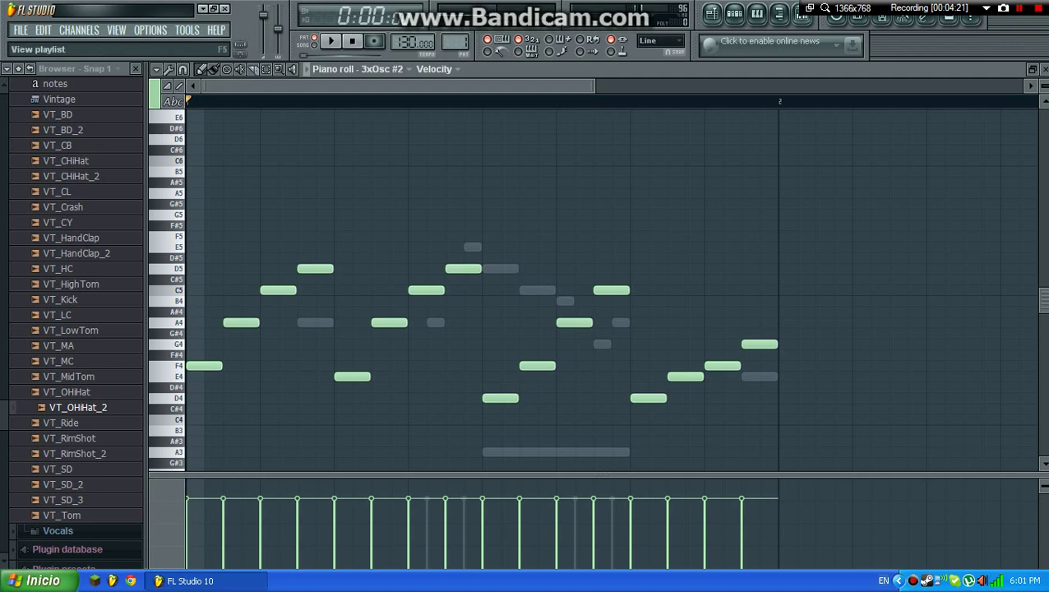
After viewing 3xOsc #2's settings, load Hardcore into mixer Insert 4's first FX slot
{"action": "left_click", "coordinate": [710, 14]}
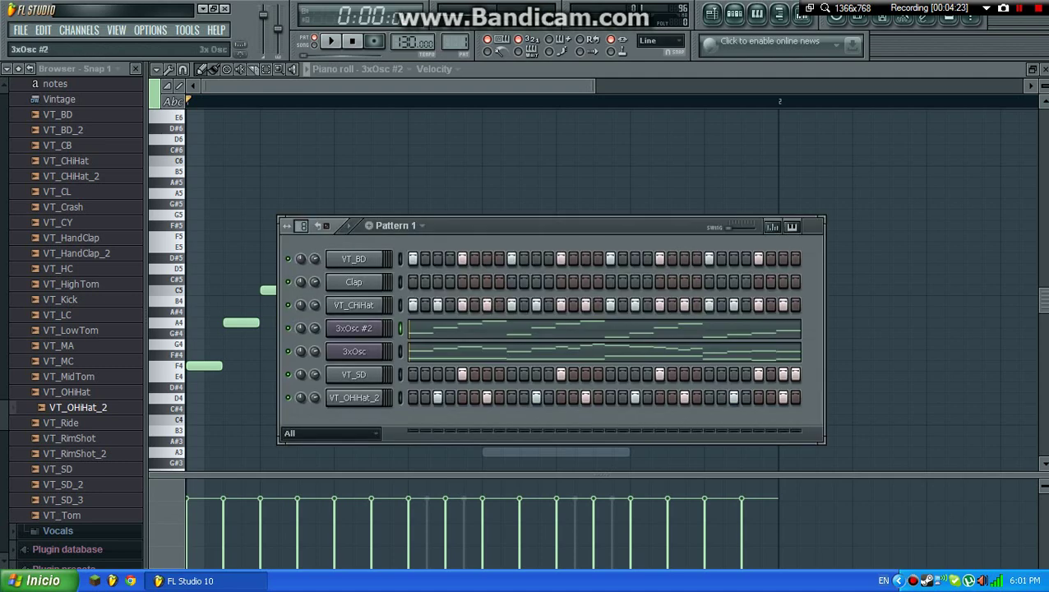
{"action": "left_click", "coordinate": [353, 329]}
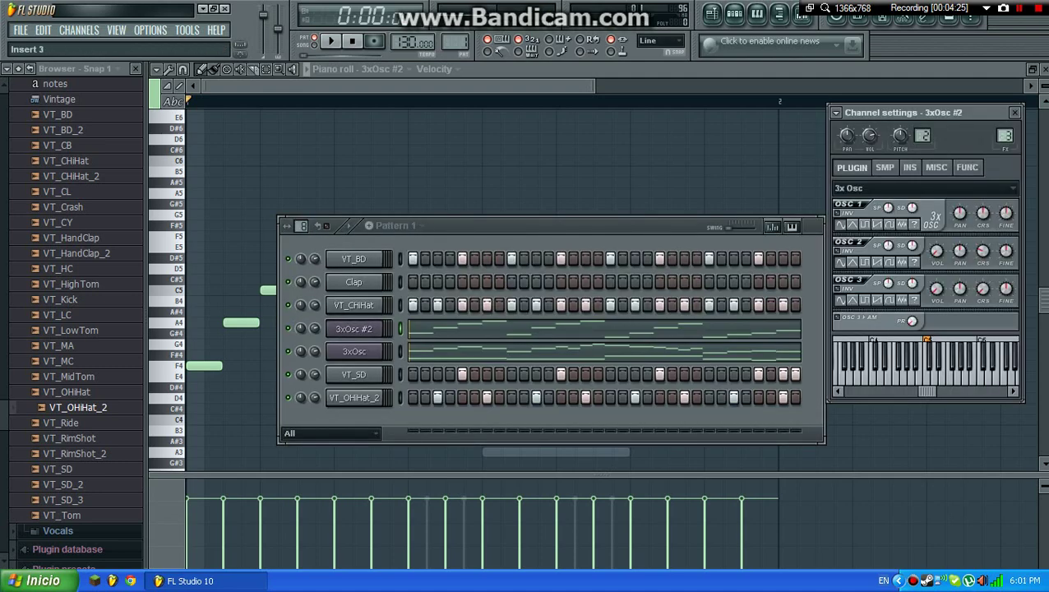
{"action": "left_click", "coordinate": [802, 14]}
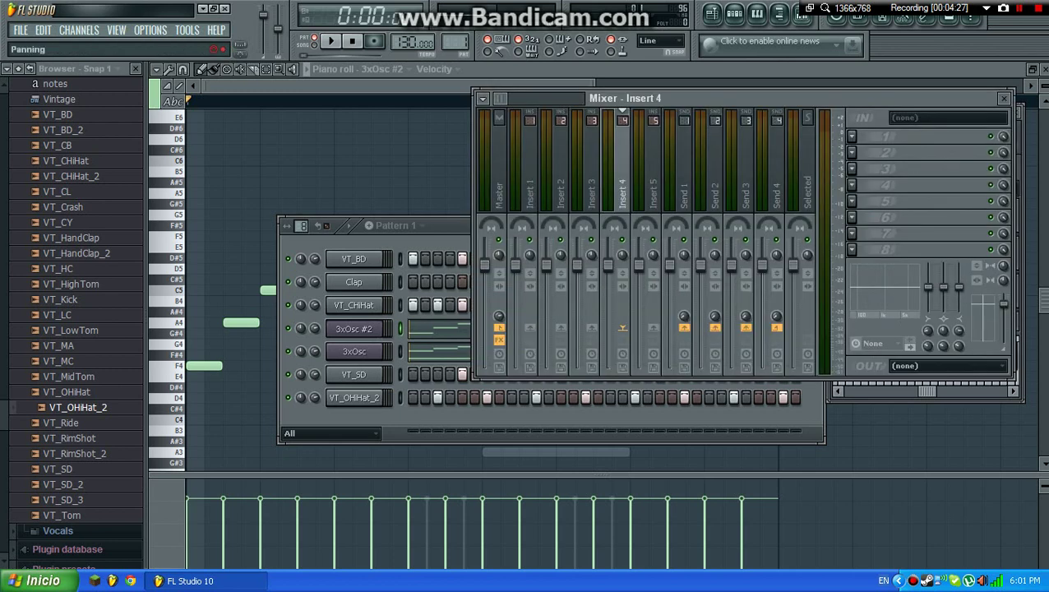
{"action": "left_click", "coordinate": [852, 135]}
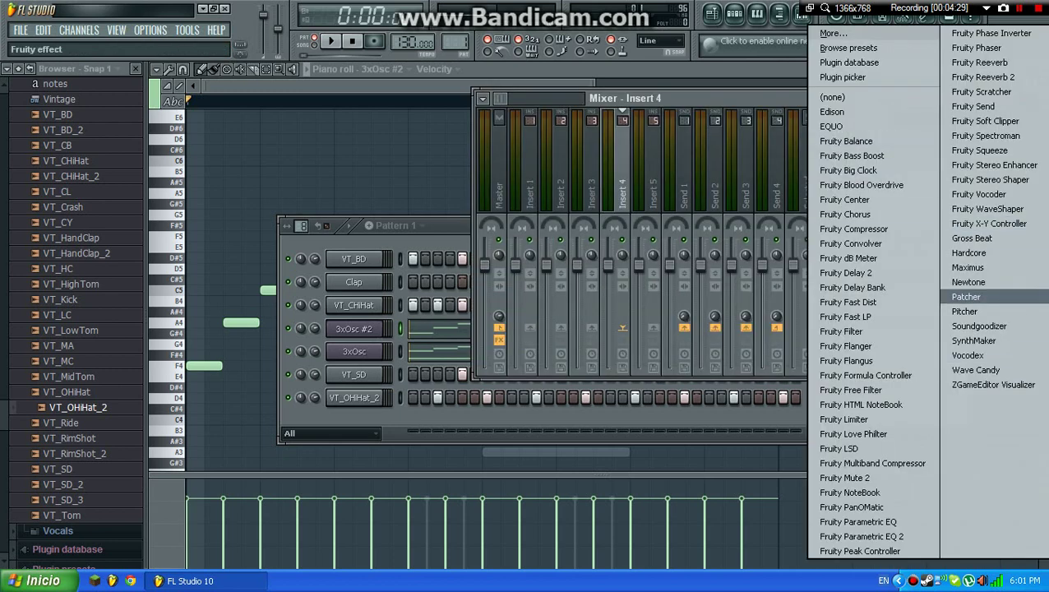
{"action": "left_click", "coordinate": [970, 252]}
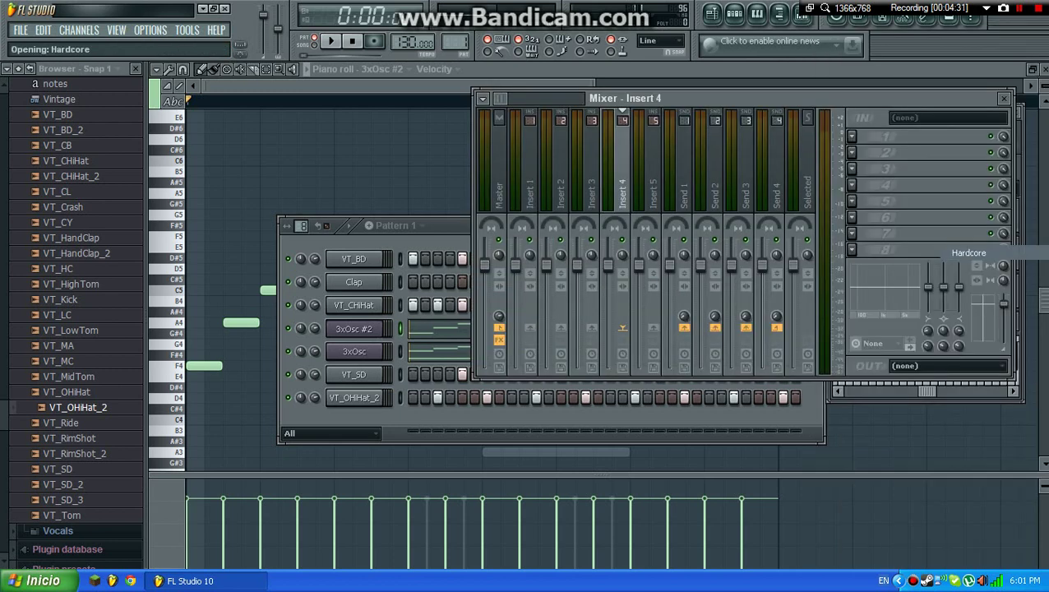
Play the song while stepping Hardcore presets through AC-DC Rhythm FG and Acid Rock XS
{"action": "key", "text": "space"}
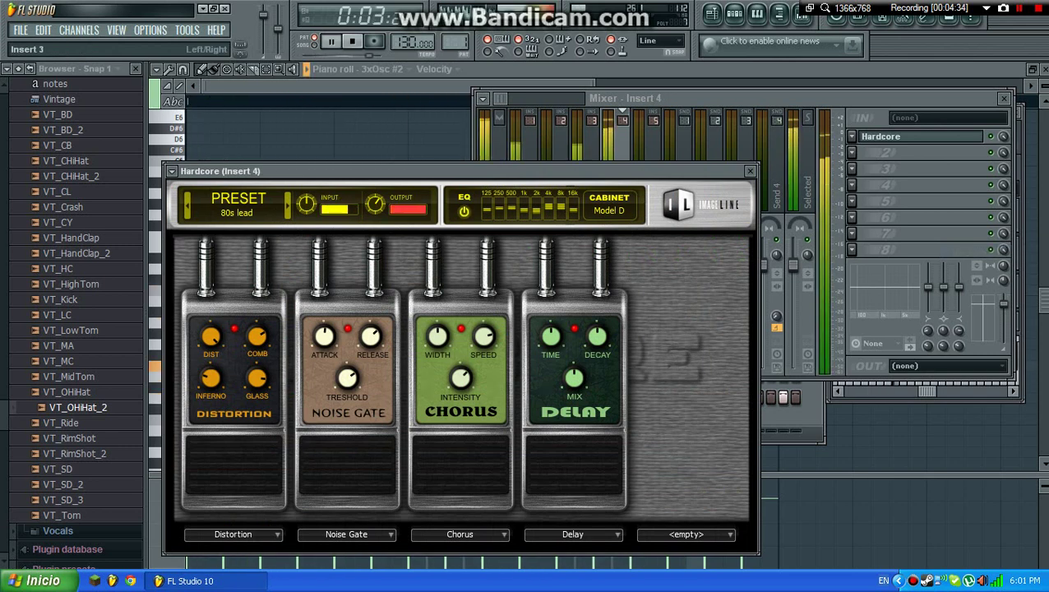
{"action": "key", "text": "space"}
{"action": "left_click", "coordinate": [287, 206]}
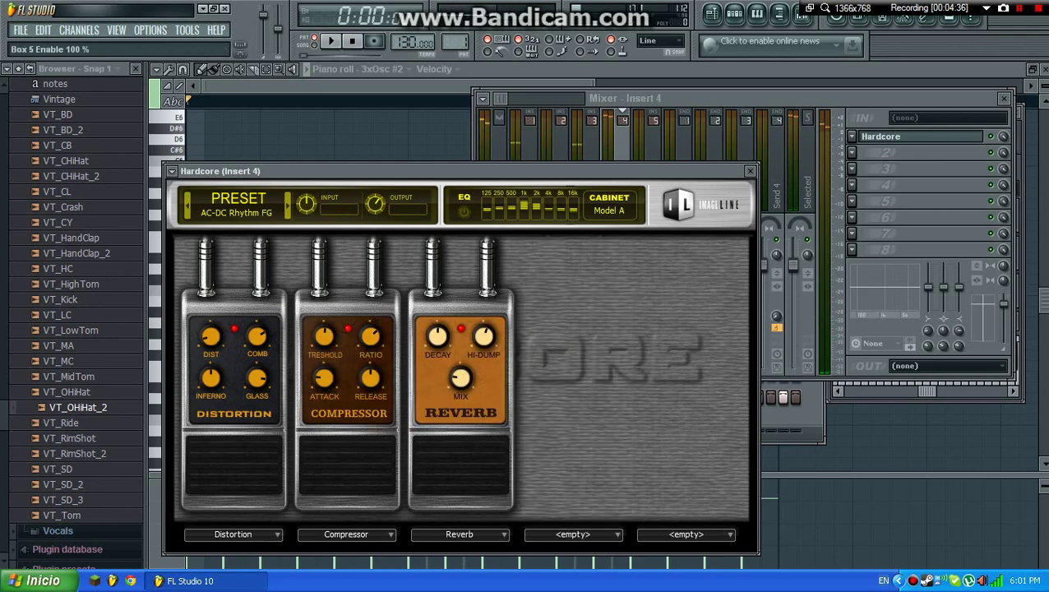
{"action": "key", "text": "space"}
{"action": "left_click", "coordinate": [287, 206]}
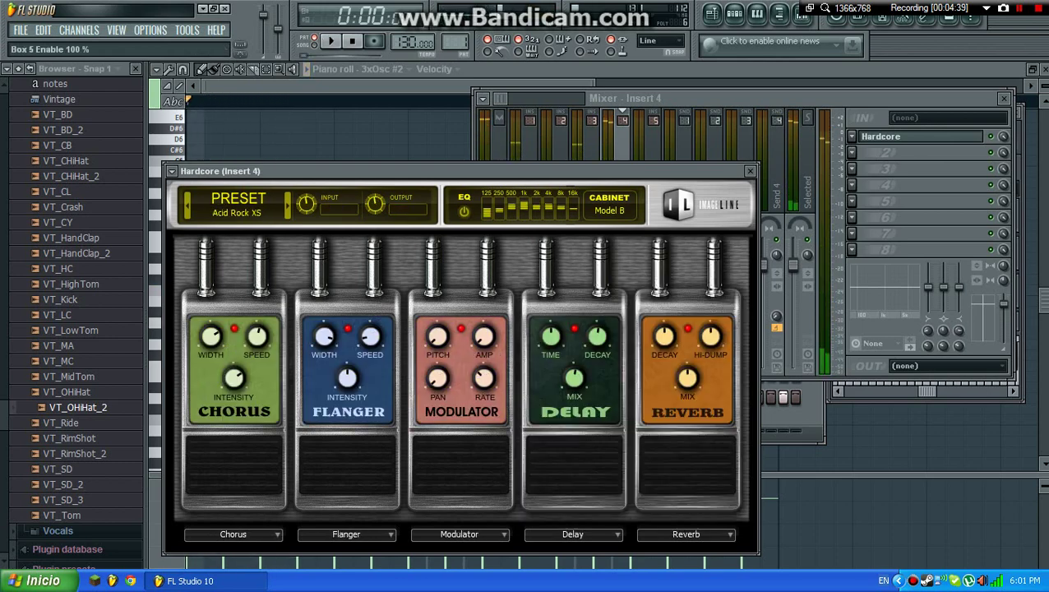
{"action": "key", "text": "space"}
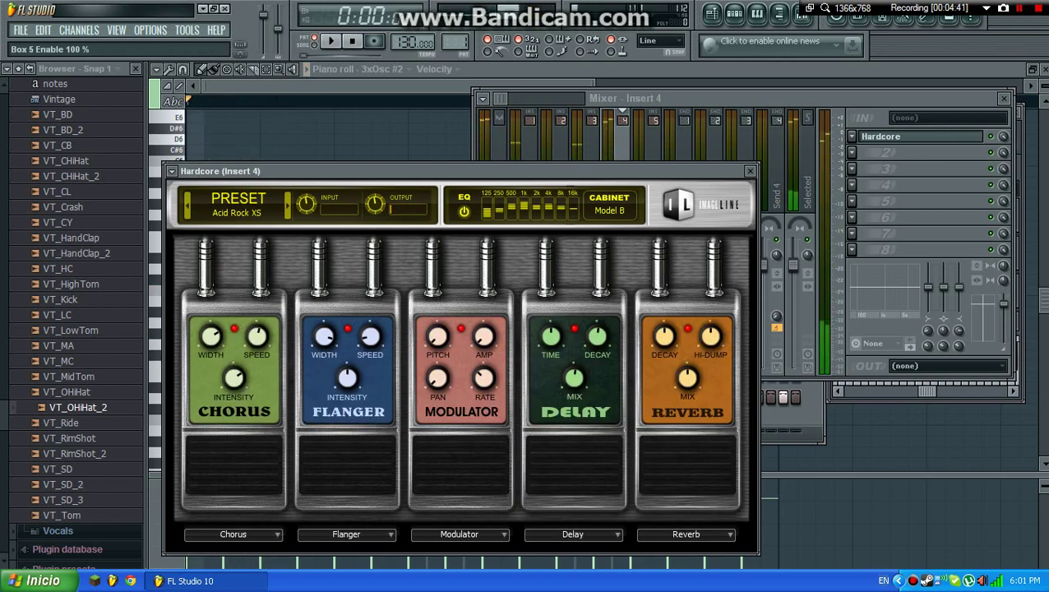
Step past both Alien Surfing presets to Arpeggio Mode FG, stop, and close the plugin and Mixer
{"action": "key", "text": "space"}
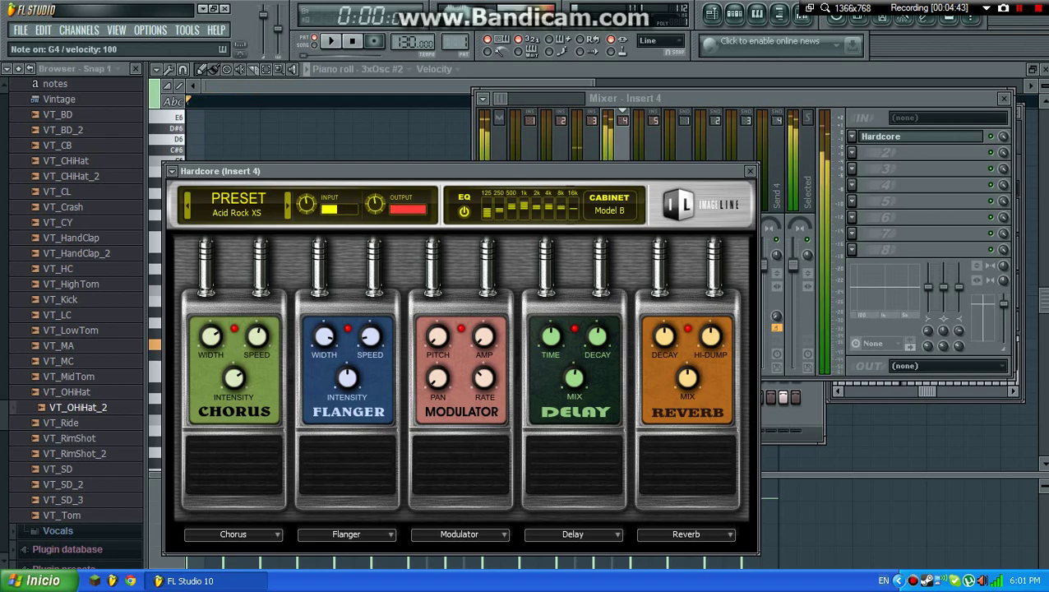
{"action": "left_click", "coordinate": [287, 205]}
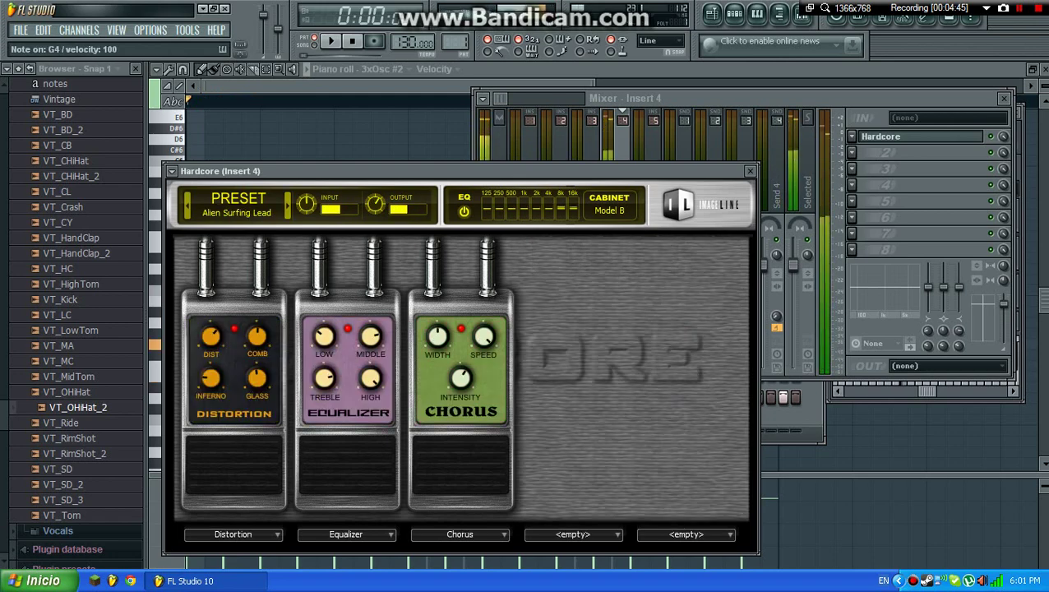
{"action": "left_click", "coordinate": [287, 206]}
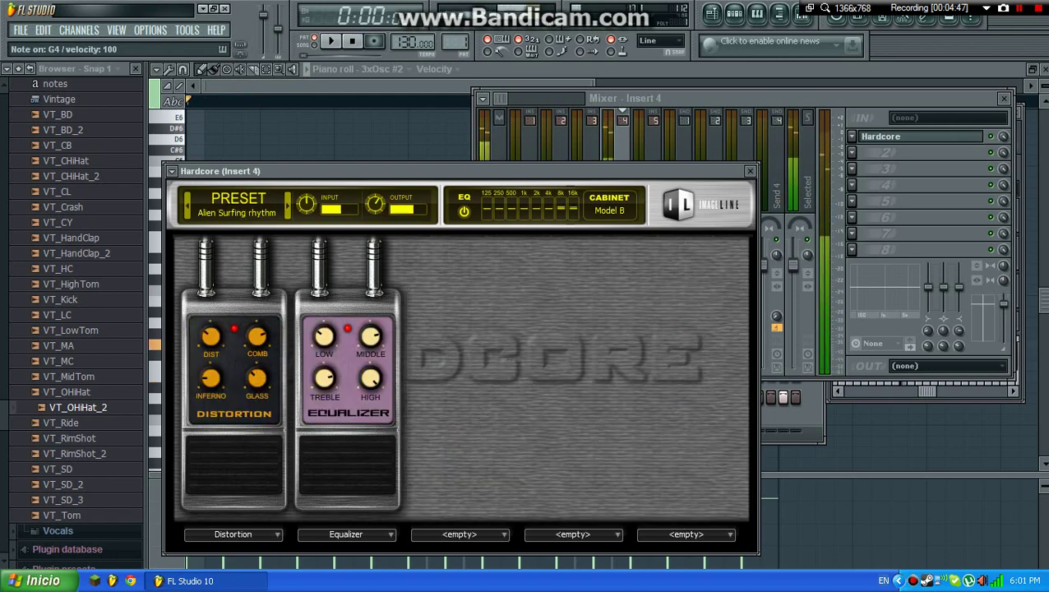
{"action": "left_click", "coordinate": [287, 205]}
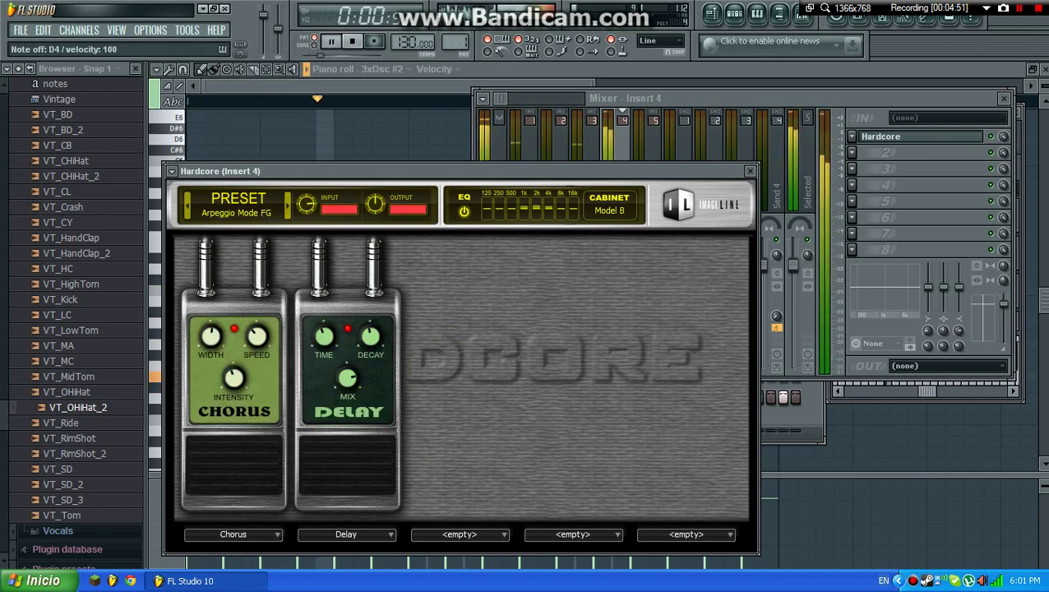
{"action": "key", "text": "space"}
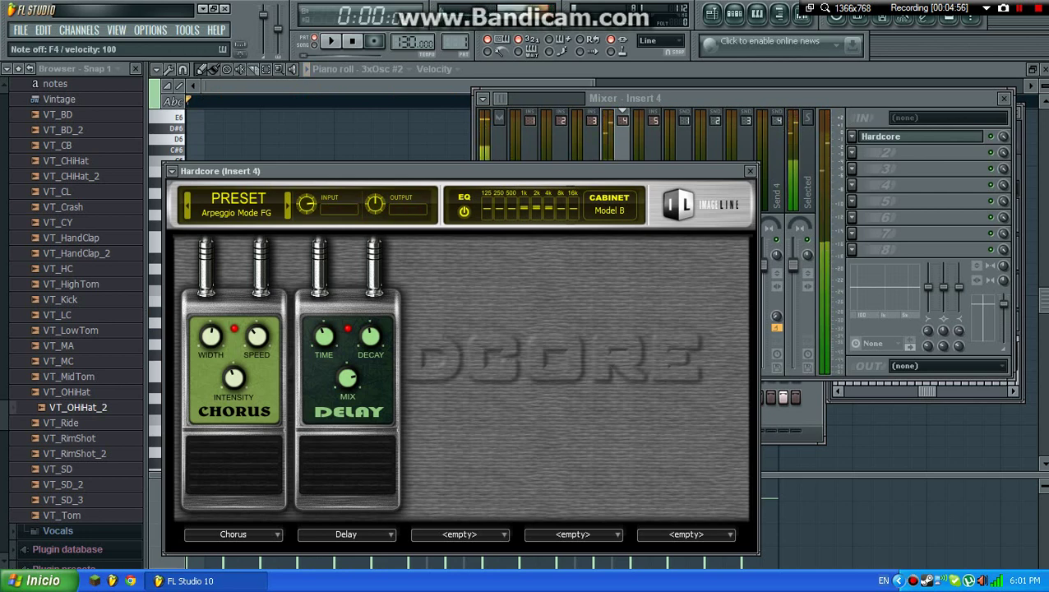
{"action": "key", "text": "F7"}
Reopen the Hardcore editor on Mixer Insert 4 and play the pattern through it
{"action": "left_click", "coordinate": [732, 14]}
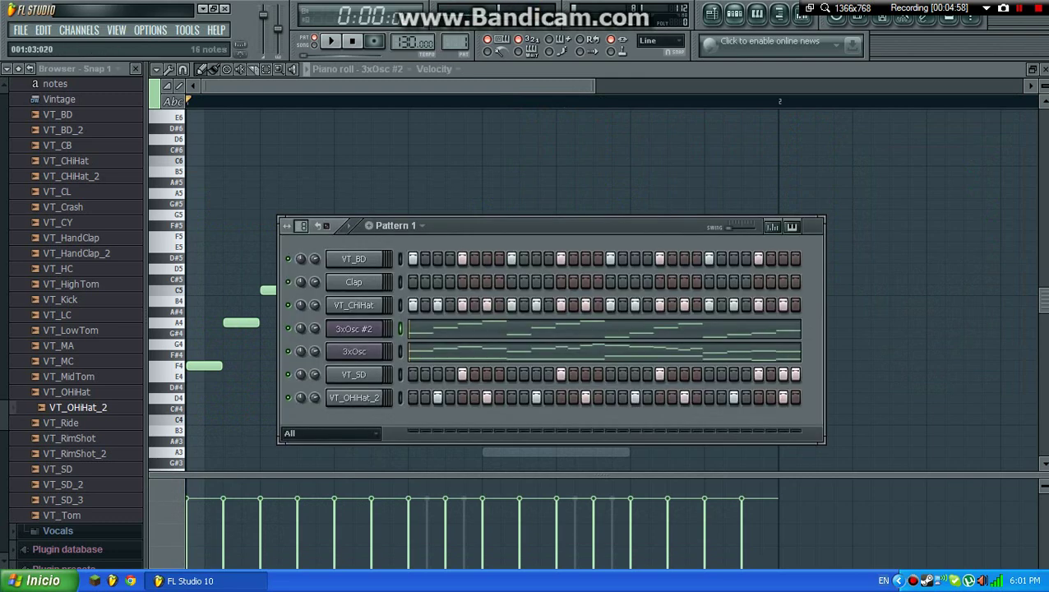
{"action": "left_click", "coordinate": [354, 375]}
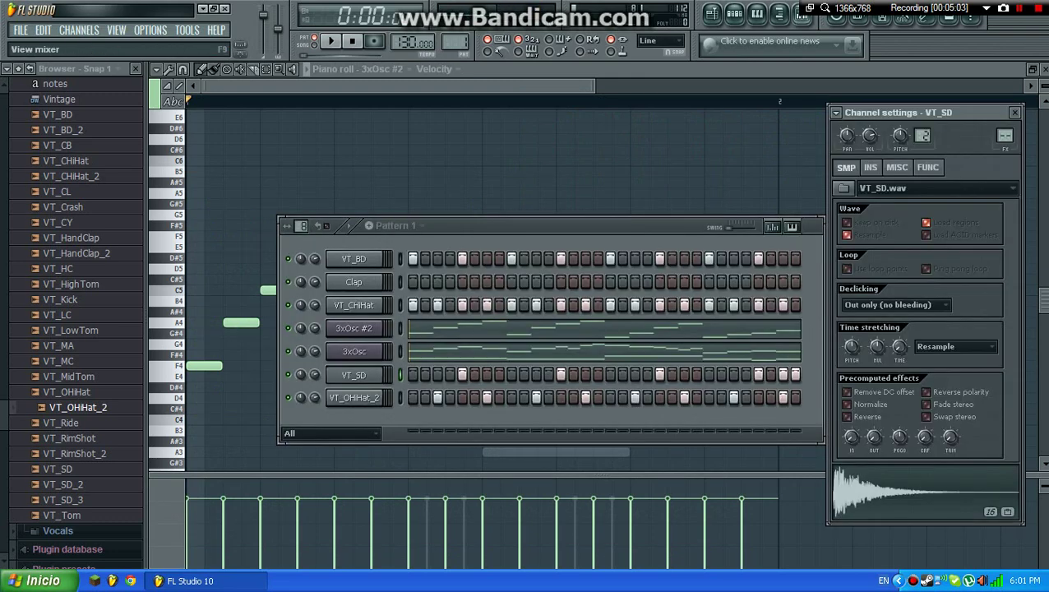
{"action": "left_click", "coordinate": [800, 14]}
{"action": "left_click", "coordinate": [852, 136]}
{"action": "left_click", "coordinate": [592, 164]}
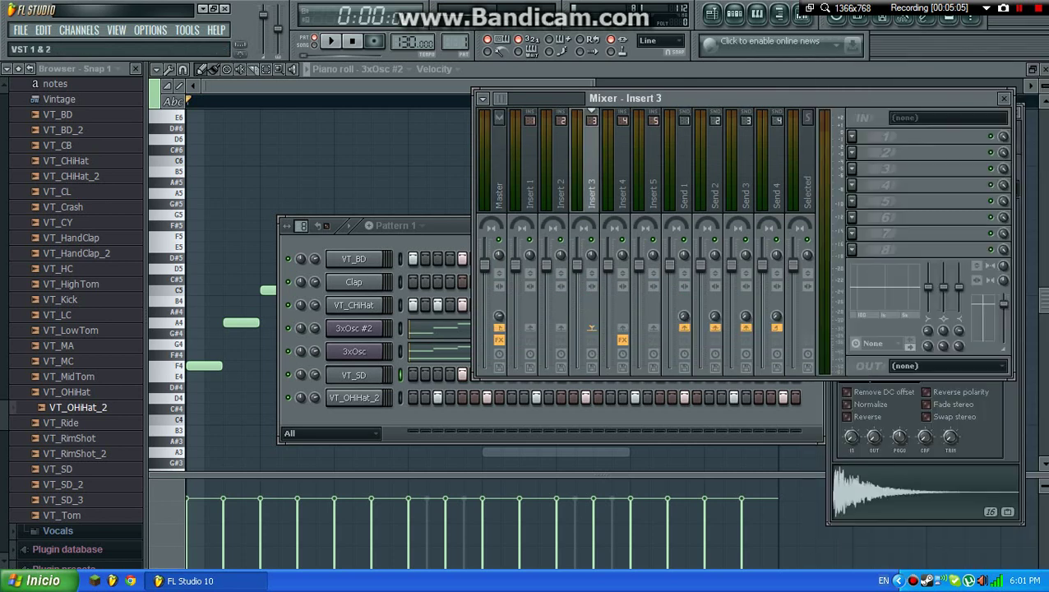
{"action": "left_click", "coordinate": [917, 136]}
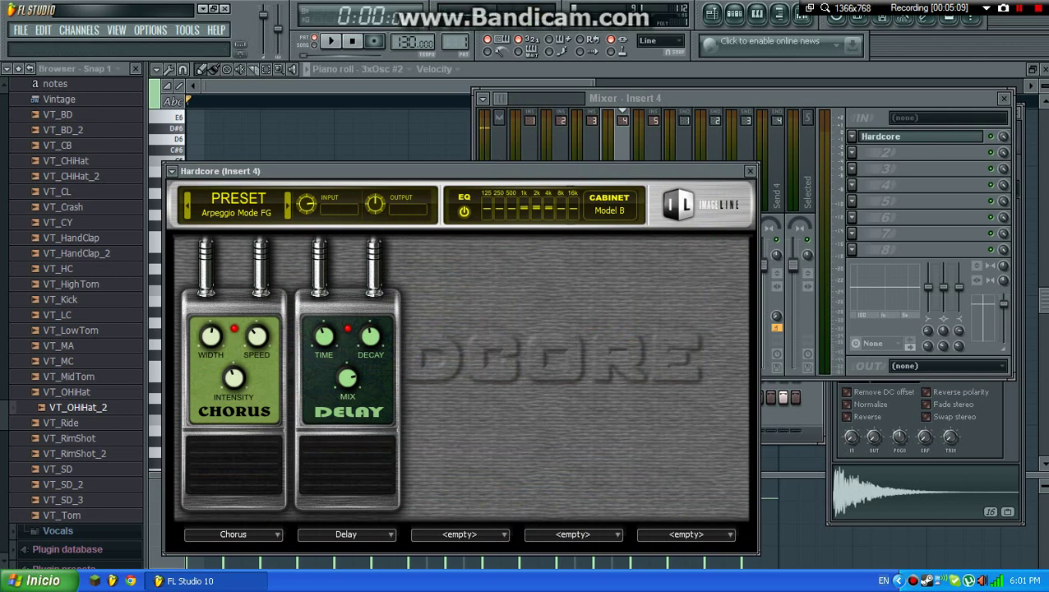
{"action": "key", "text": "space"}
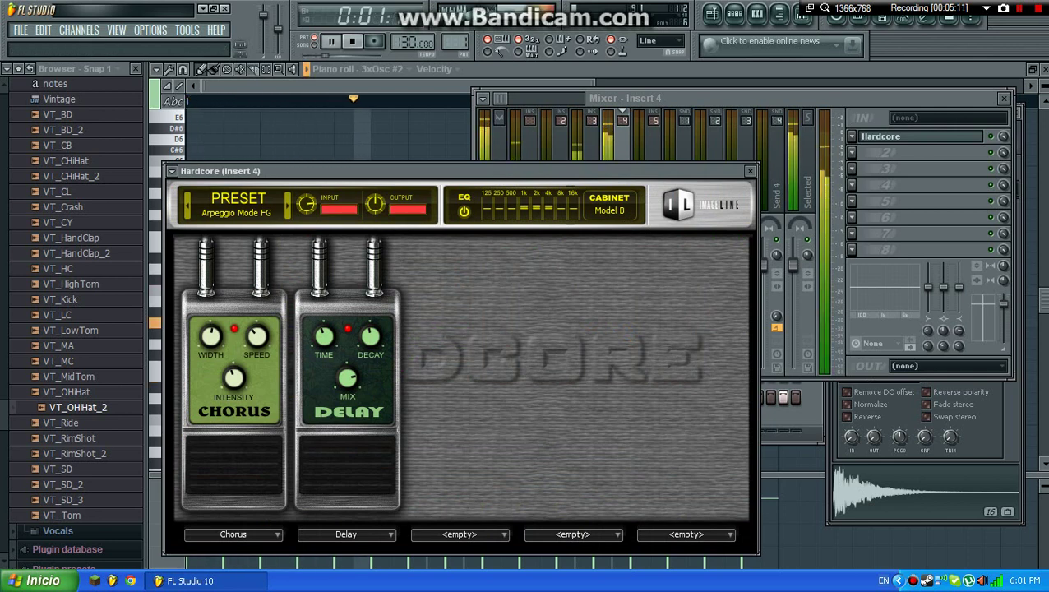
Close the effect and Mixer, show Pattern 1, stop playback, and open the File menu
{"action": "key", "text": "F7"}
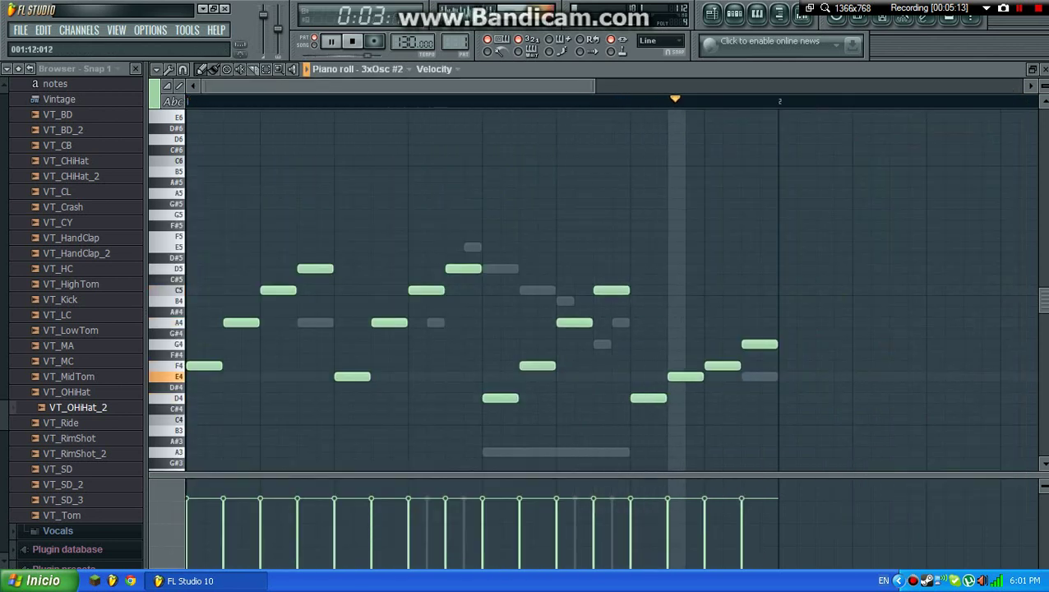
{"action": "key", "text": "F6"}
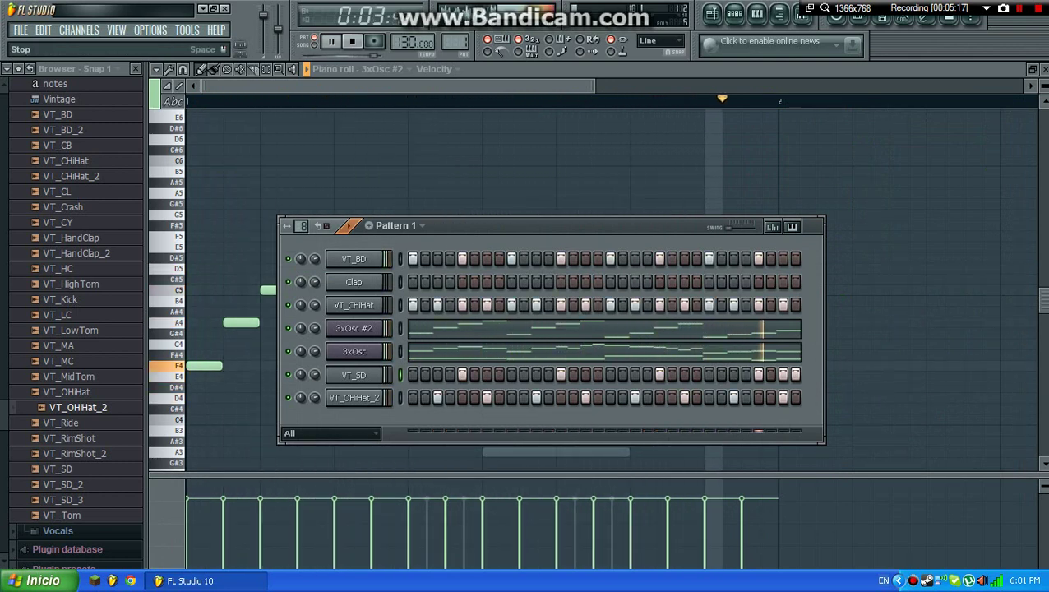
{"action": "key", "text": "space"}
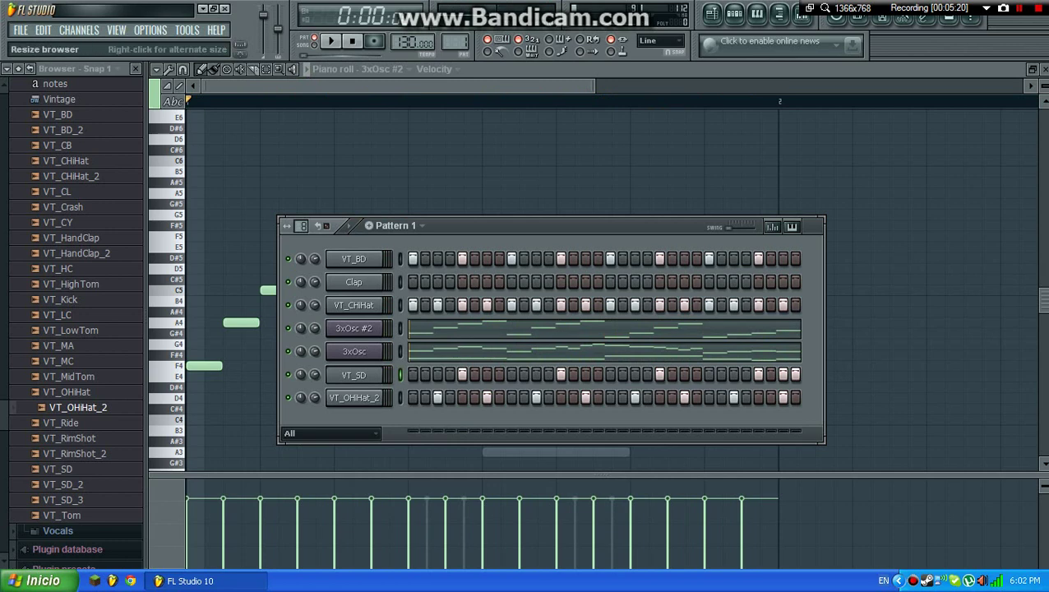
{"action": "left_click", "coordinate": [20, 30]}
{"action": "key", "text": "Escape"}
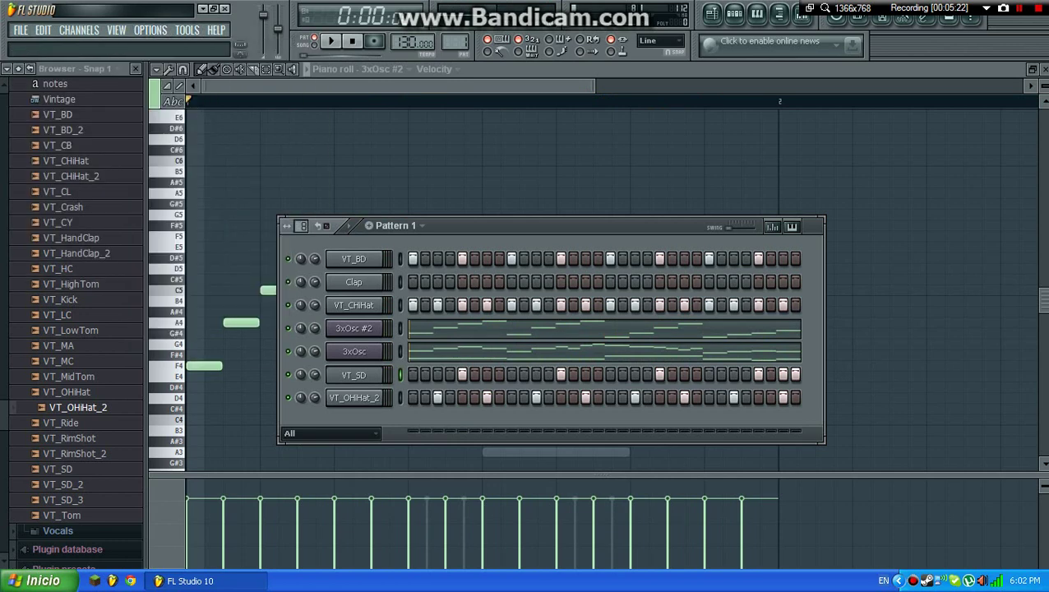
{"action": "left_click", "coordinate": [21, 30]}
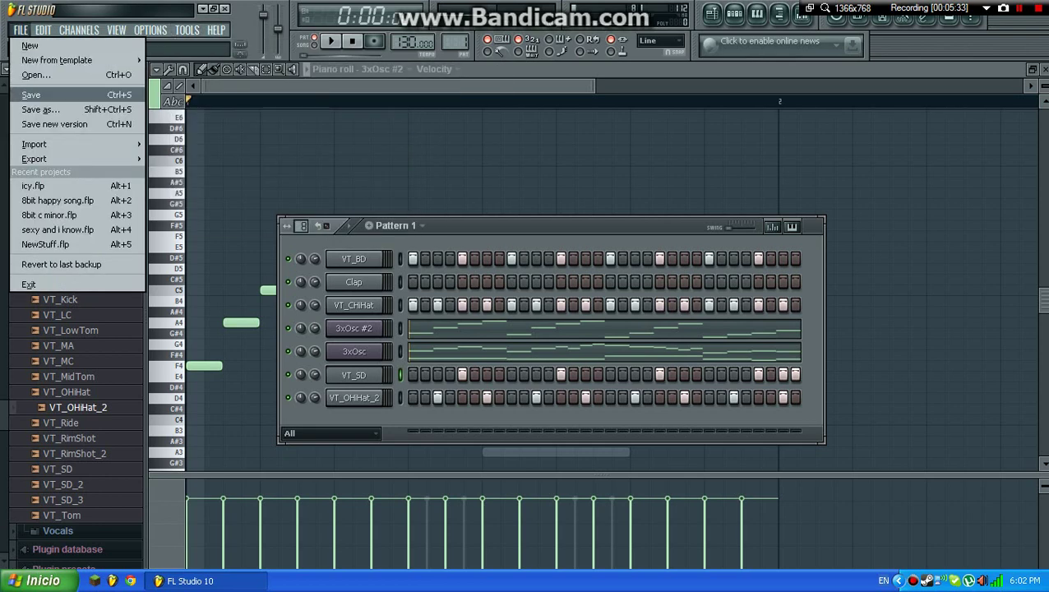
Save the project as '8bit demo', correcting a typo in the file name
{"action": "left_click", "coordinate": [30, 95]}
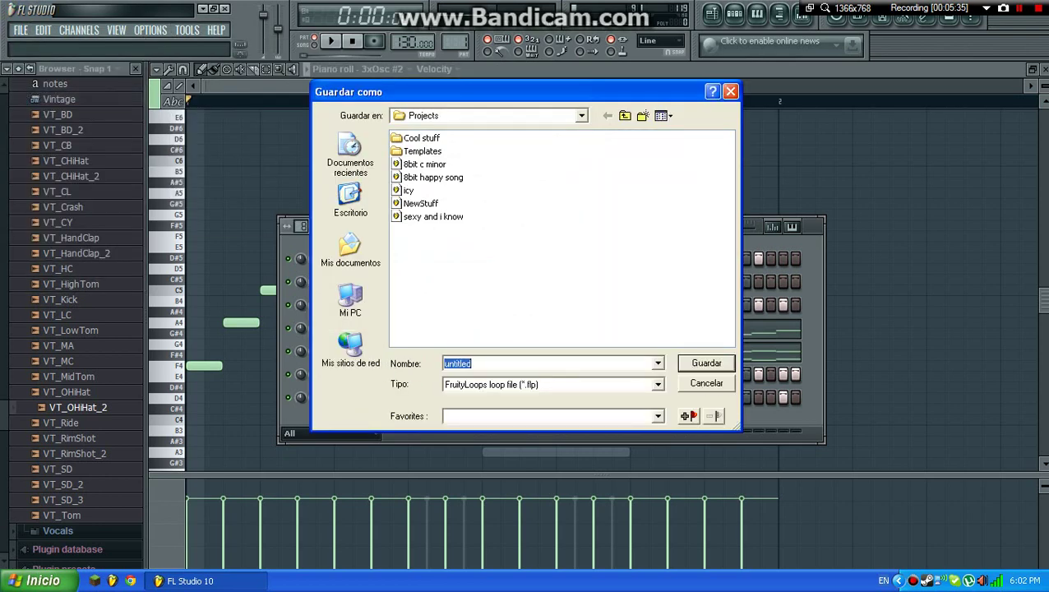
{"action": "type", "text": "8bit s"}
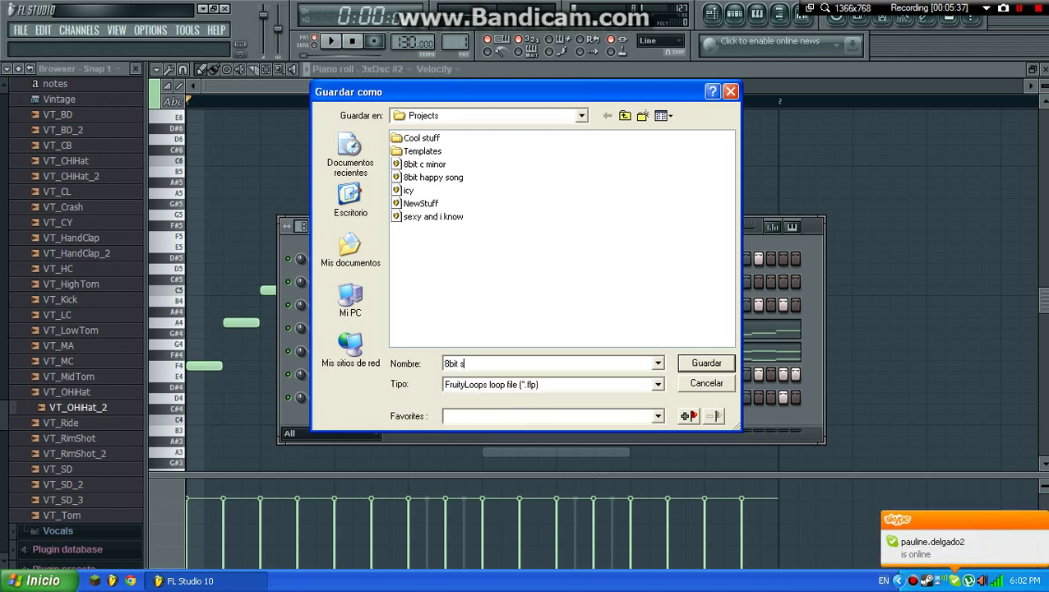
{"action": "key", "text": "BackSpace"}
{"action": "key", "text": "BackSpace"}
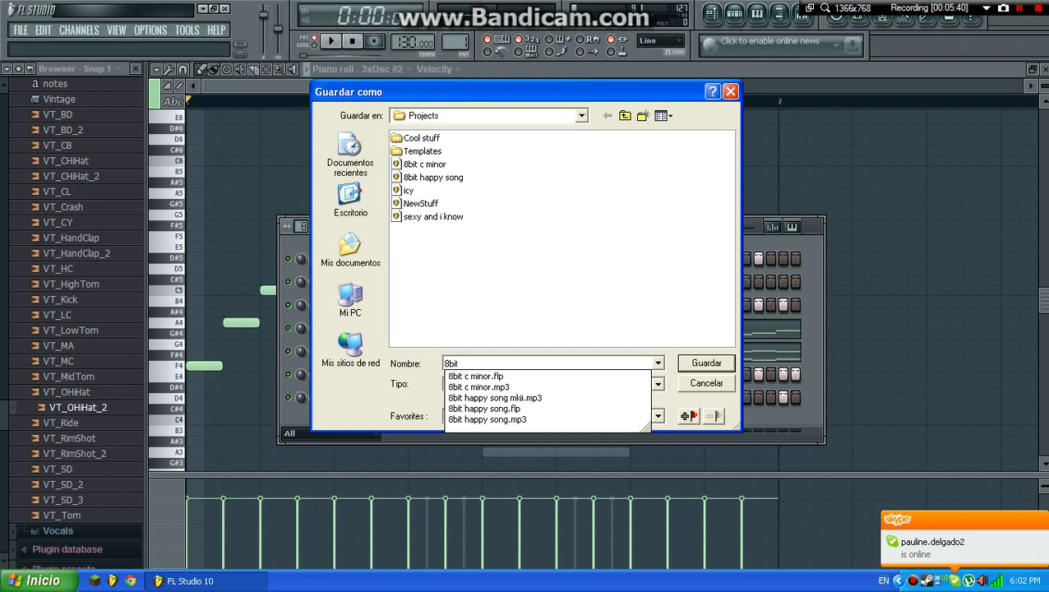
{"action": "type", "text": "demo"}
{"action": "key", "text": "Return"}
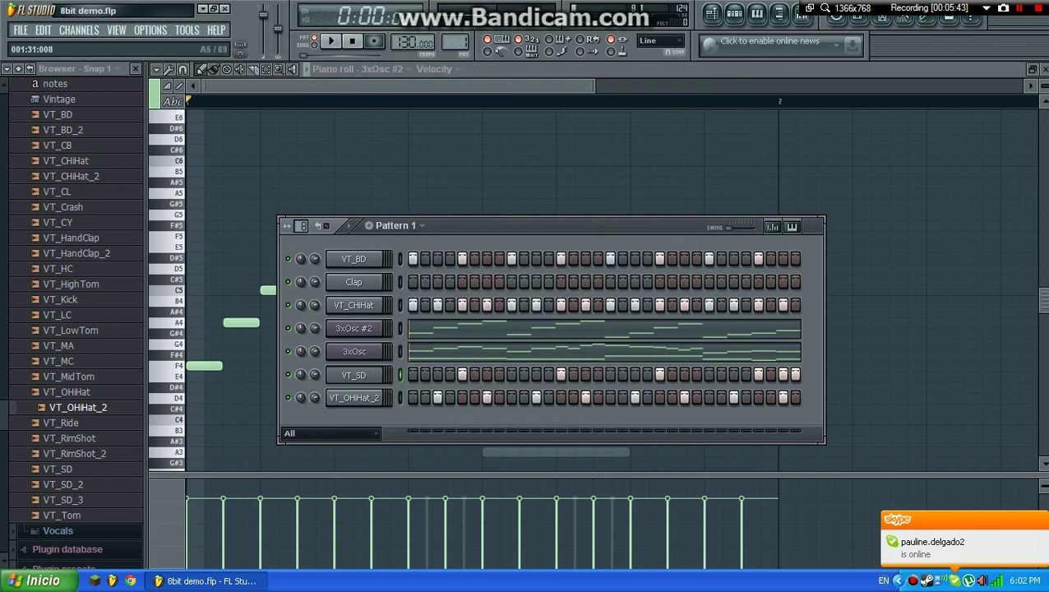